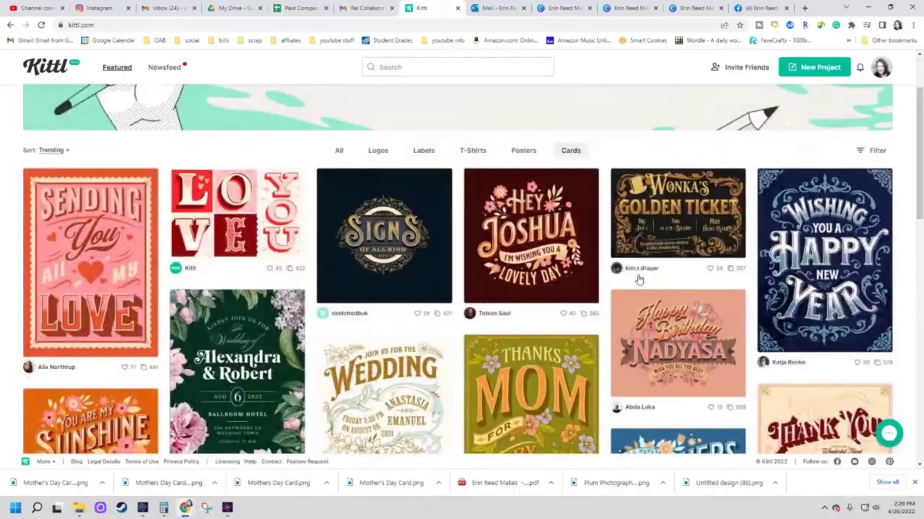
# Step: Open the Thanks Mom card template for editing and select its large MOM text
pyautogui.click(534, 238)
pyautogui.click(468, 84)
pyautogui.click(461, 202)
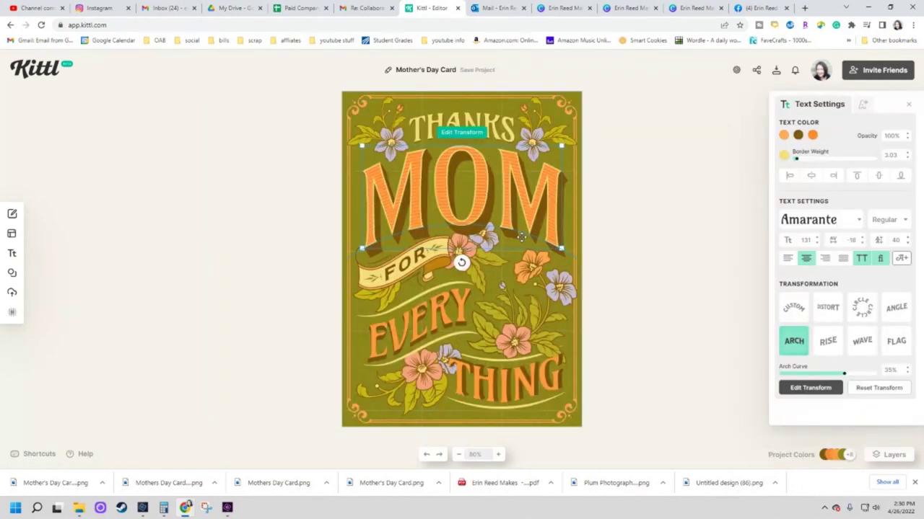
# Step: Recolor the Thanks Mom card with a blue background, pink MOM lettering and a green letter shadow
pyautogui.click(463, 274)
pyautogui.click(783, 136)
pyautogui.click(723, 256)
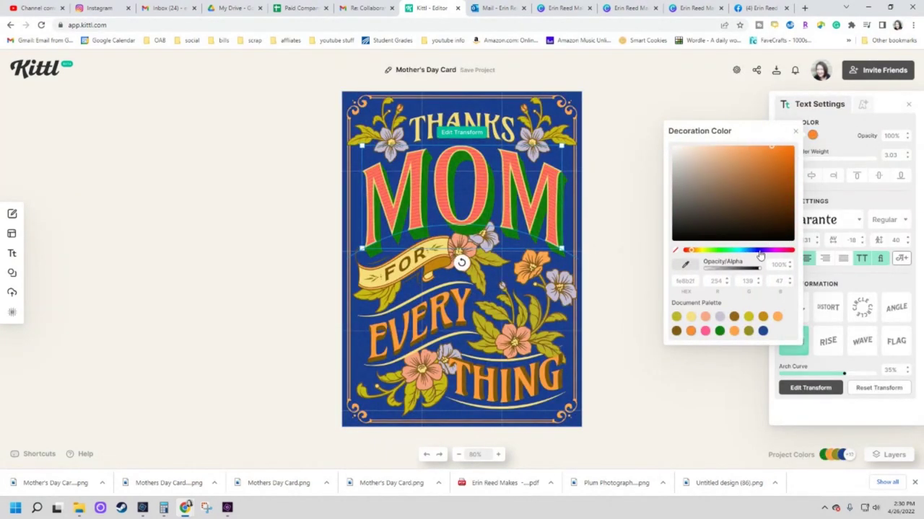
pyautogui.click(707, 383)
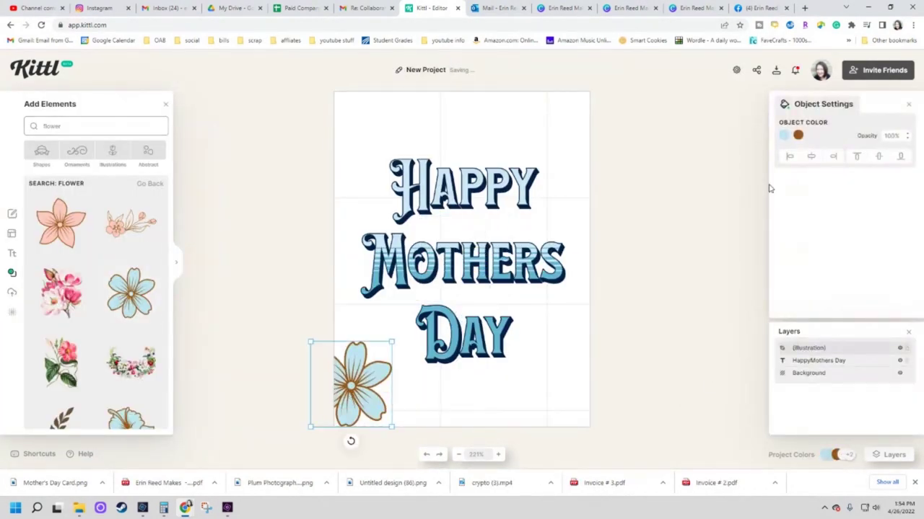
pyautogui.click(187, 354)
pyautogui.scroll(-3, 96, 310)
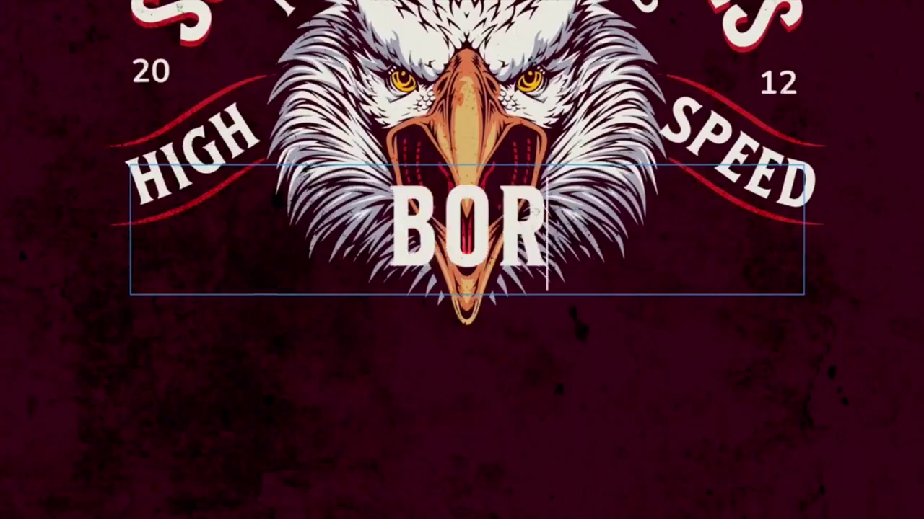
# Step: Complete the text across the eagle badge as BORN TO RIDE
pyautogui.write('N TO RIDE')
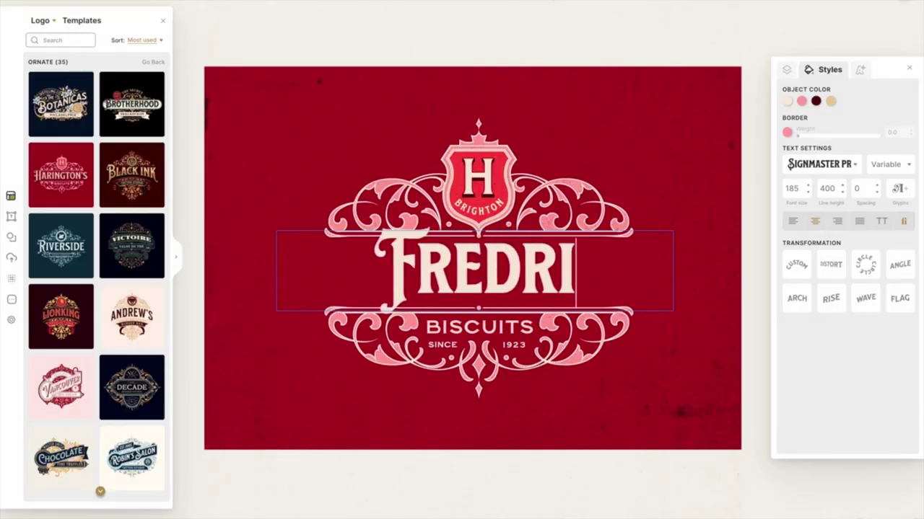
# Step: Replace the main name lettering above BISCUITS in the red ornate logo
pyautogui.write('s')
pyautogui.click(680, 177)
pyautogui.click(557, 279)
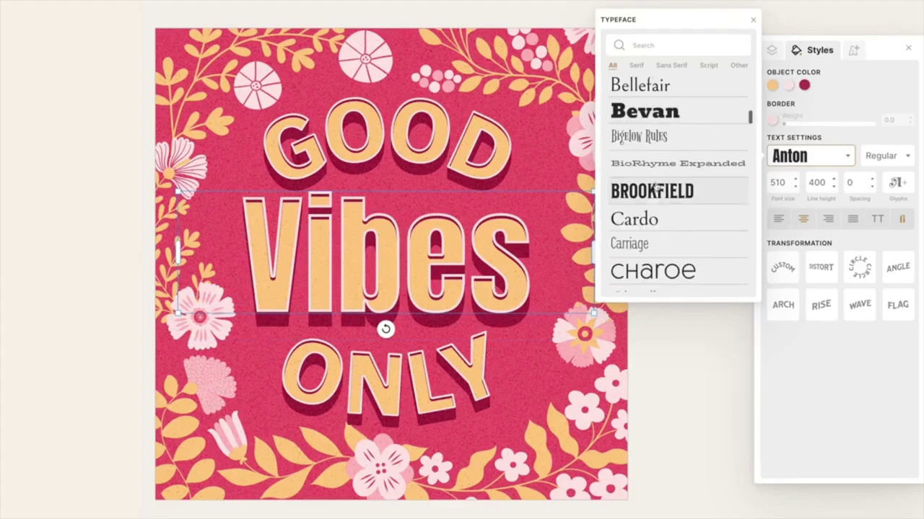
# Step: Try Brookfield and other typefaces for the word Vibes in the floral design
pyautogui.click(655, 189)
pyautogui.scroll(-5, 678, 180)
pyautogui.click(681, 154)
pyautogui.scroll(-8, 680, 154)
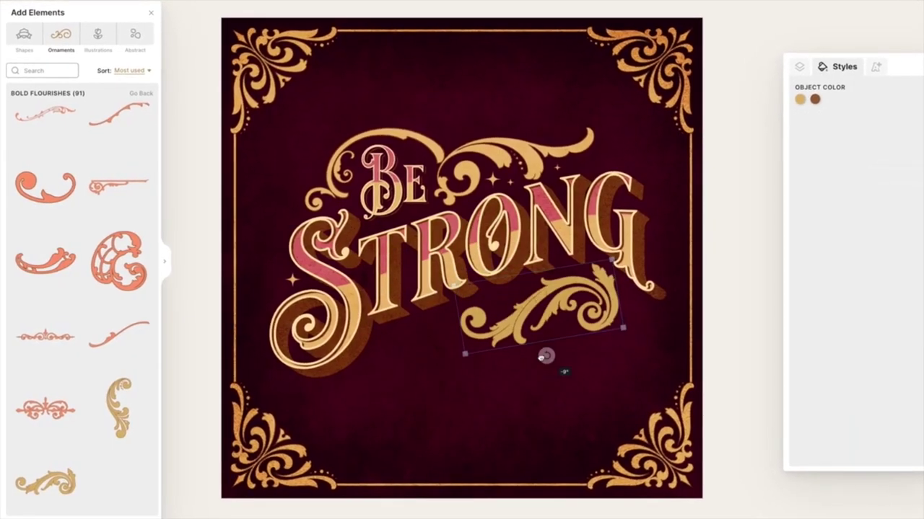
pyautogui.click(799, 99)
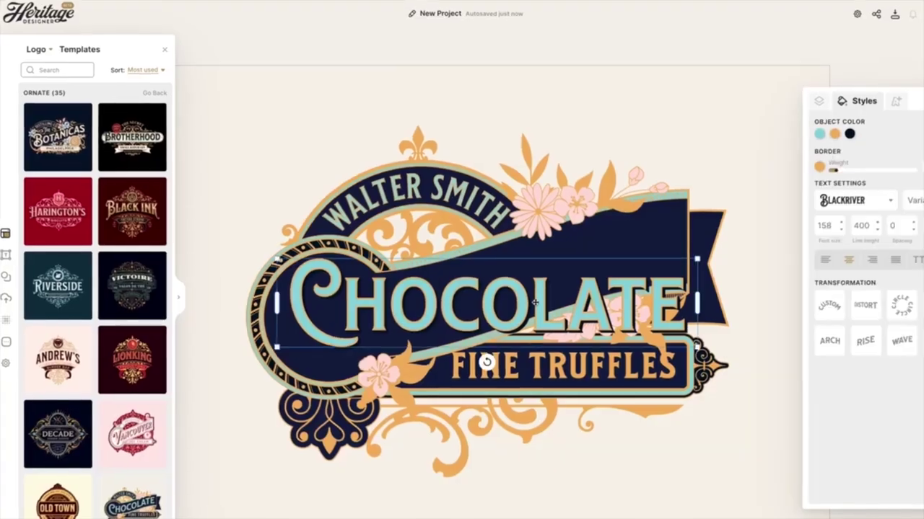
# Step: Apply the Rise transformation to the Chocolate text and bend its curve to follow the slanted banner
pyautogui.click(868, 334)
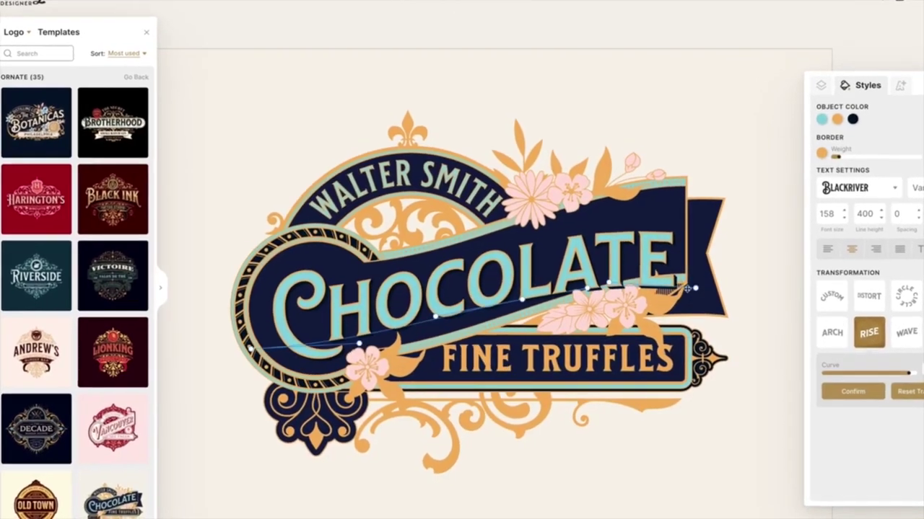
pyautogui.moveTo(696, 288); pyautogui.dragTo(679, 261)
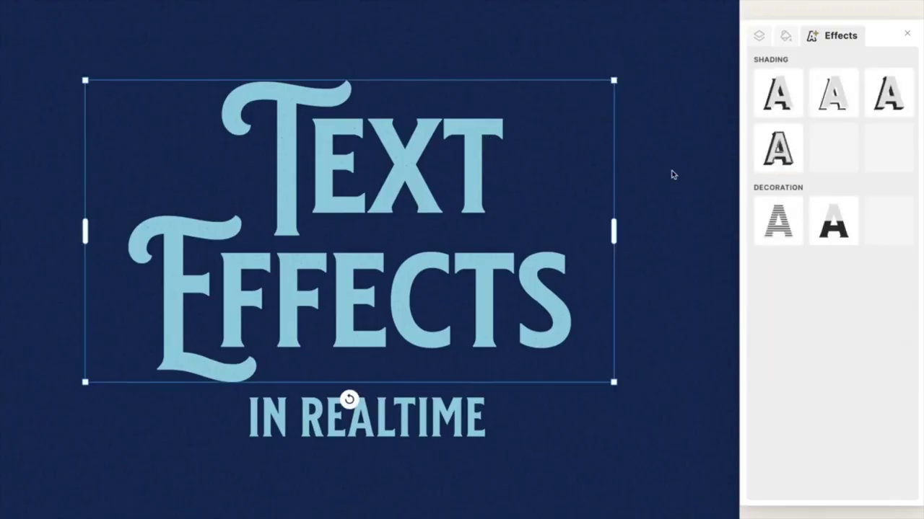
# Step: Try several shading effects, including Block Shadow, on the Text Effects heading and adjust their settings
pyautogui.click(775, 149)
pyautogui.click(878, 108)
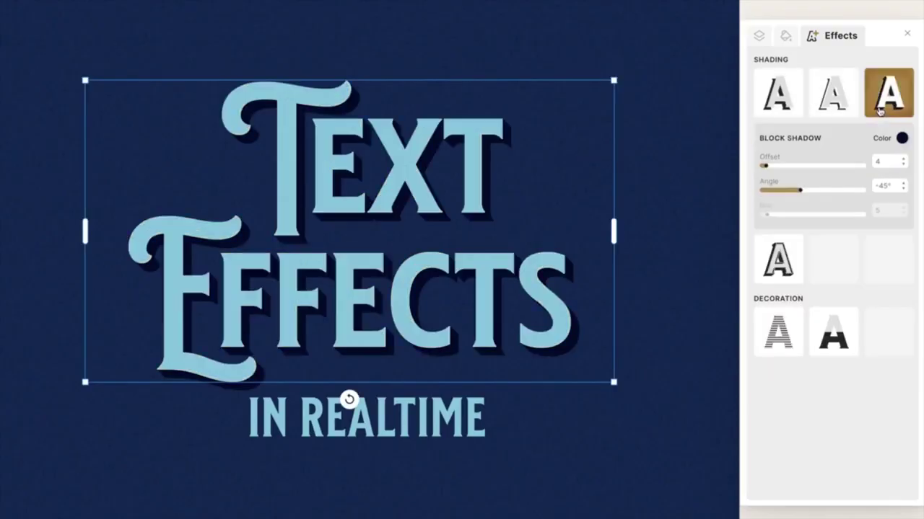
pyautogui.click(788, 96)
pyautogui.click(785, 243)
pyautogui.moveTo(780, 225); pyautogui.dragTo(771, 226)
pyautogui.moveTo(812, 249)
pyautogui.mouseDown()
pyautogui.moveTo(855, 243)
pyautogui.moveTo(810, 246)
pyautogui.mouseUp()
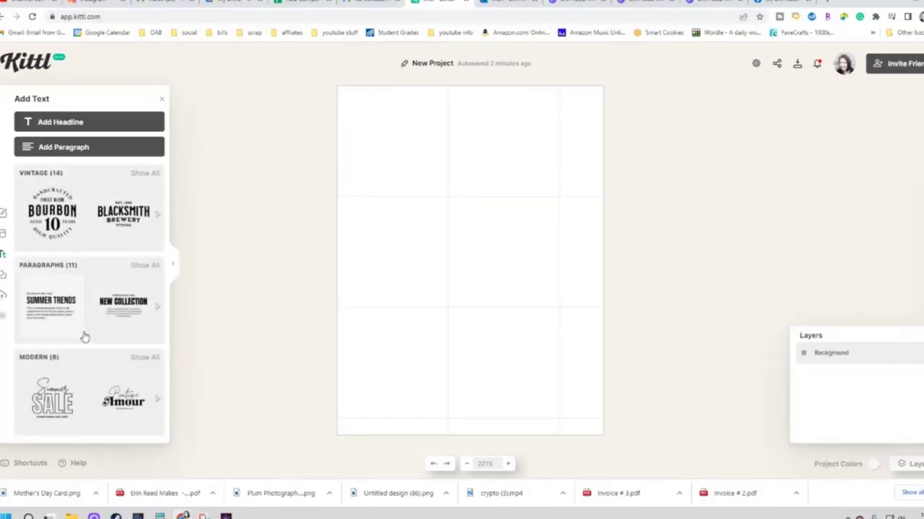
# Step: Add the Blue Sign decorated text to the blank card and change its wording to Happy Mothers Day on three lines
pyautogui.click(45, 303)
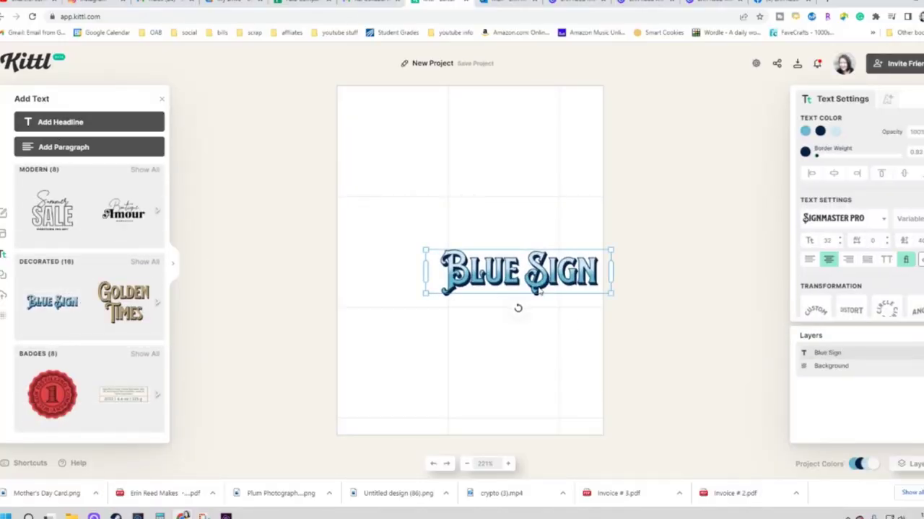
pyautogui.moveTo(541, 293); pyautogui.dragTo(498, 204)
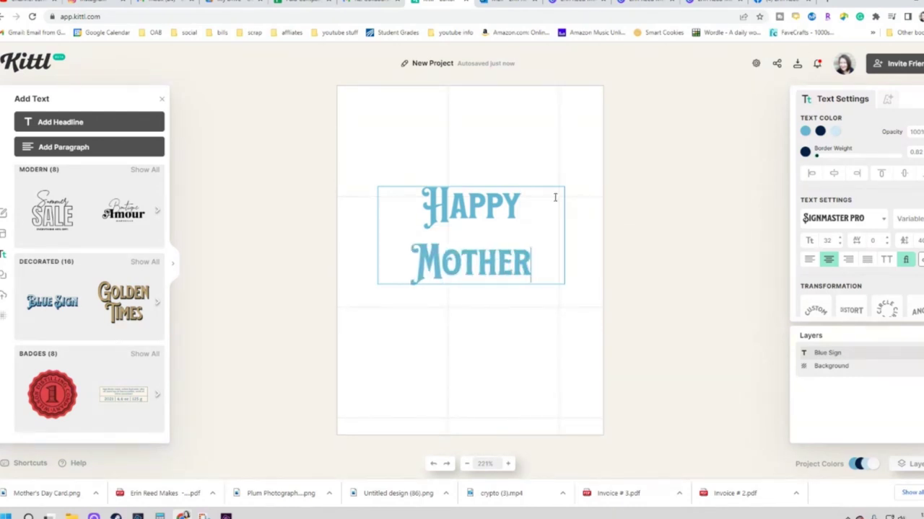
pyautogui.write('s Day')
pyautogui.click(687, 217)
# Step: Enlarge the Happy Mothers Day text and center it on the card
pyautogui.moveTo(564, 324); pyautogui.dragTo(583, 337)
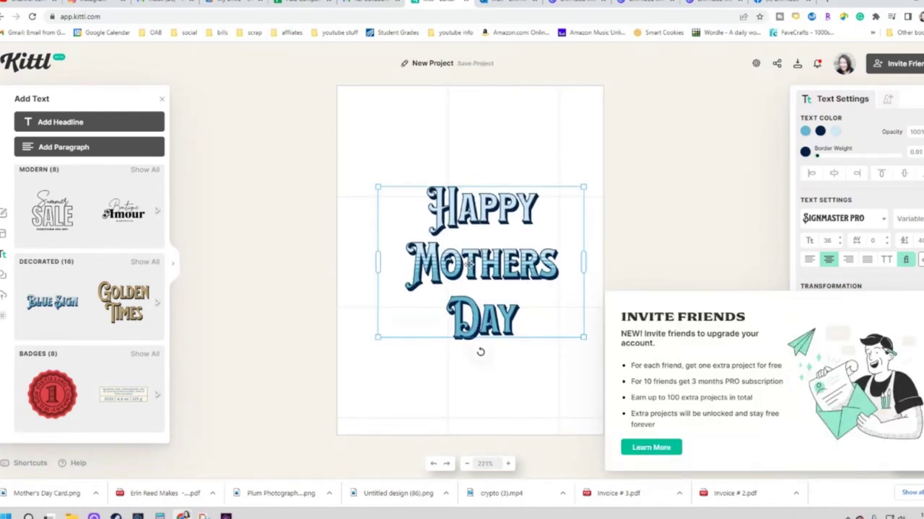
pyautogui.moveTo(498, 266); pyautogui.dragTo(487, 262)
pyautogui.click(485, 122)
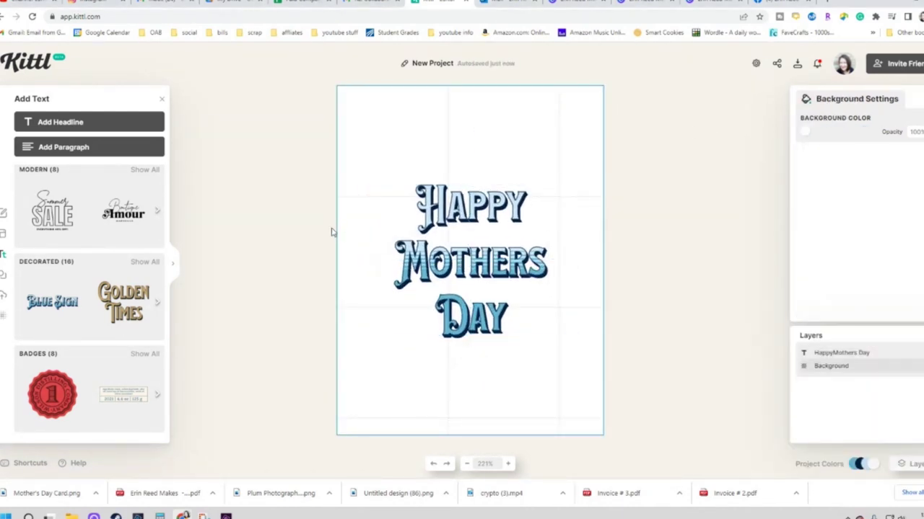
pyautogui.click(506, 314)
pyautogui.moveTo(570, 336); pyautogui.dragTo(648, 394)
pyautogui.moveTo(508, 288); pyautogui.dragTo(355, 391)
pyautogui.click(273, 246)
# Step: Search the elements for flower, add the light blue five-petal flower in the card's lower-left corner and color its outline navy
pyautogui.click(3, 274)
pyautogui.press('Return')
pyautogui.click(125, 296)
pyautogui.click(820, 132)
pyautogui.click(693, 322)
pyautogui.click(642, 413)
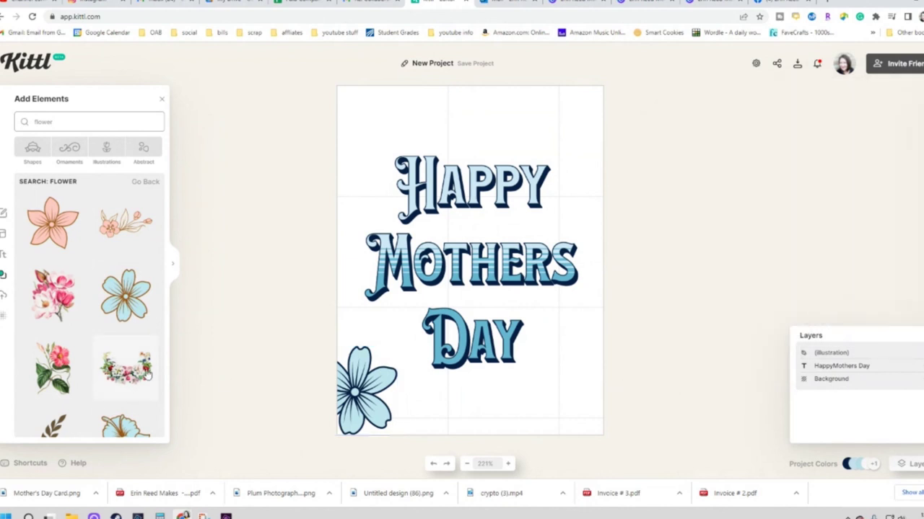
# Step: Add the side-view rose at the card's left edge above the flower and recolor it light blue and navy
pyautogui.scroll(-5, 68, 336)
pyautogui.scroll(2, 53, 374)
pyautogui.moveTo(355, 392); pyautogui.dragTo(380, 398)
pyautogui.click(125, 286)
pyautogui.moveTo(471, 261); pyautogui.dragTo(354, 343)
pyautogui.click(806, 131)
pyautogui.click(820, 131)
pyautogui.click(691, 321)
pyautogui.click(642, 401)
# Step: Move the five-petal flower to the card's lower-right corner and fit a smaller rose in the lower-left corner
pyautogui.moveTo(379, 399); pyautogui.dragTo(397, 401)
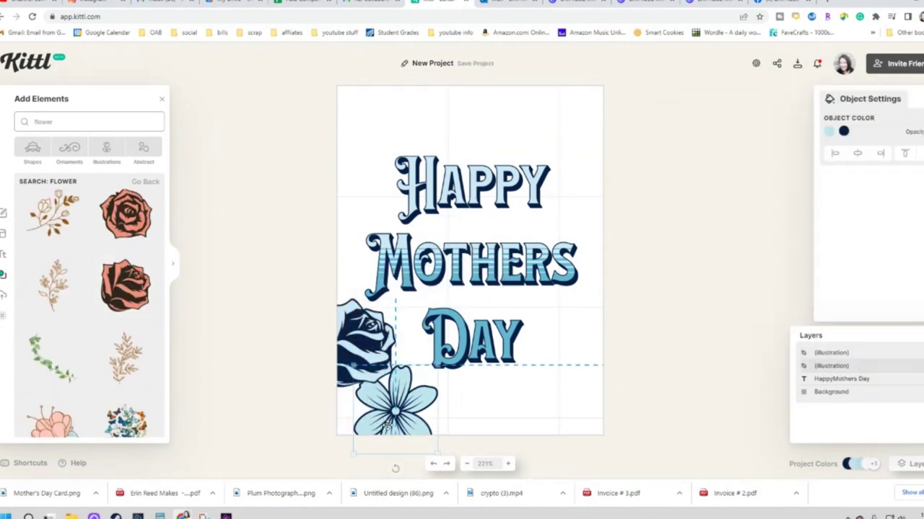
pyautogui.moveTo(354, 343); pyautogui.dragTo(360, 371)
pyautogui.moveTo(410, 402); pyautogui.dragTo(564, 393)
pyautogui.moveTo(361, 373); pyautogui.dragTo(370, 359)
# Step: Add the open rose beside the first rose at the card's lower left and recolor it light blue and navy
pyautogui.click(126, 215)
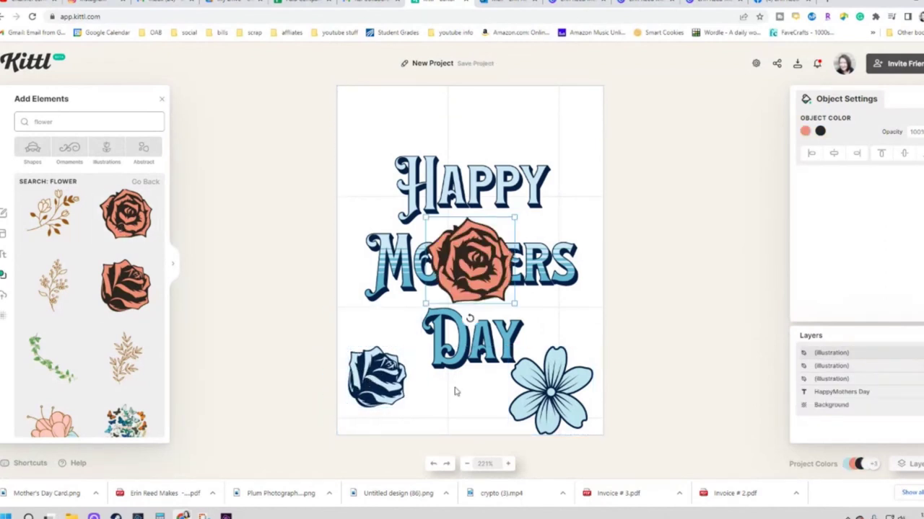
pyautogui.moveTo(471, 262); pyautogui.dragTo(415, 410)
pyautogui.click(806, 132)
pyautogui.click(693, 322)
pyautogui.click(820, 131)
pyautogui.click(692, 319)
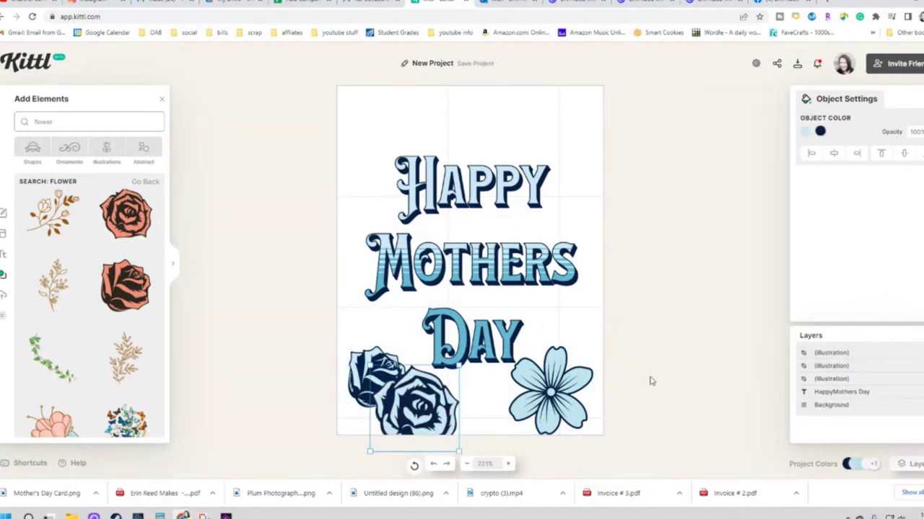
# Step: Shift the five-petal flower up against the card's right edge
pyautogui.moveTo(551, 389); pyautogui.dragTo(566, 374)
# Step: Move the text up and add the leafy branch, enlarged and tilted along the card's left edge above the roses
pyautogui.scroll(-5, 70, 344)
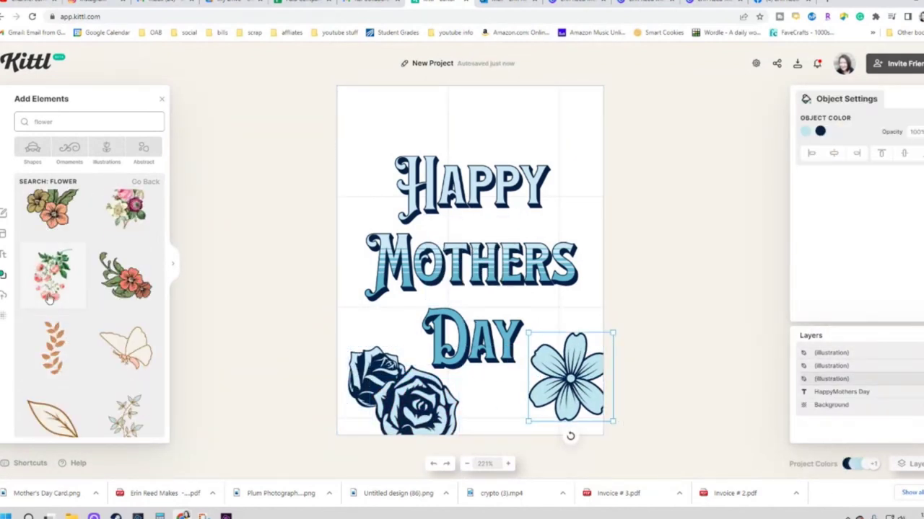
pyautogui.click(123, 425)
pyautogui.moveTo(458, 263); pyautogui.dragTo(483, 184)
pyautogui.moveTo(349, 310); pyautogui.dragTo(370, 242)
pyautogui.moveTo(398, 290); pyautogui.dragTo(503, 441)
pyautogui.moveTo(433, 311); pyautogui.dragTo(375, 279)
pyautogui.moveTo(362, 422); pyautogui.dragTo(408, 416)
pyautogui.moveTo(408, 241); pyautogui.dragTo(376, 247)
# Step: Recolor the leafy branch to match the light blue and navy of the roses
pyautogui.click(820, 131)
pyautogui.click(693, 321)
pyautogui.click(646, 296)
pyautogui.click(378, 361)
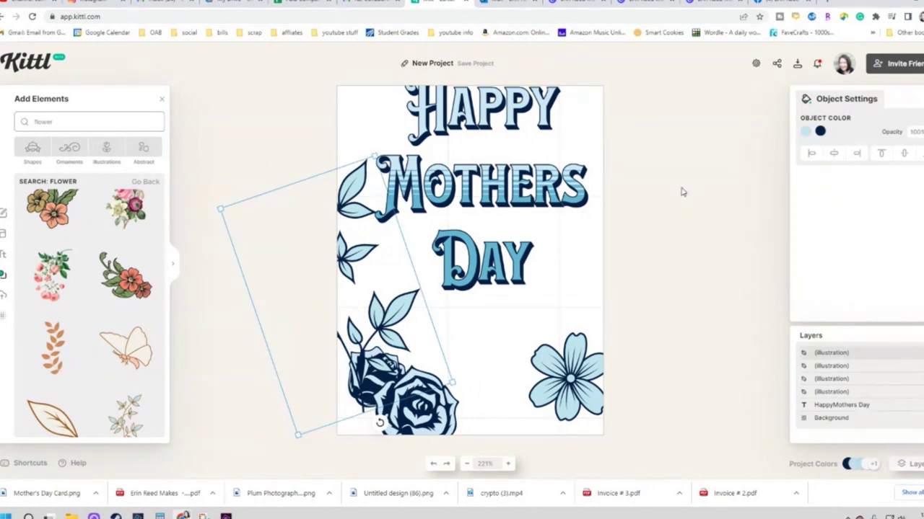
# Step: Send the leafy branch behind the roses and the text, directly above the background
pyautogui.rightClick(381, 309)
pyautogui.click(408, 420)
pyautogui.rightClick(387, 314)
pyautogui.click(409, 452)
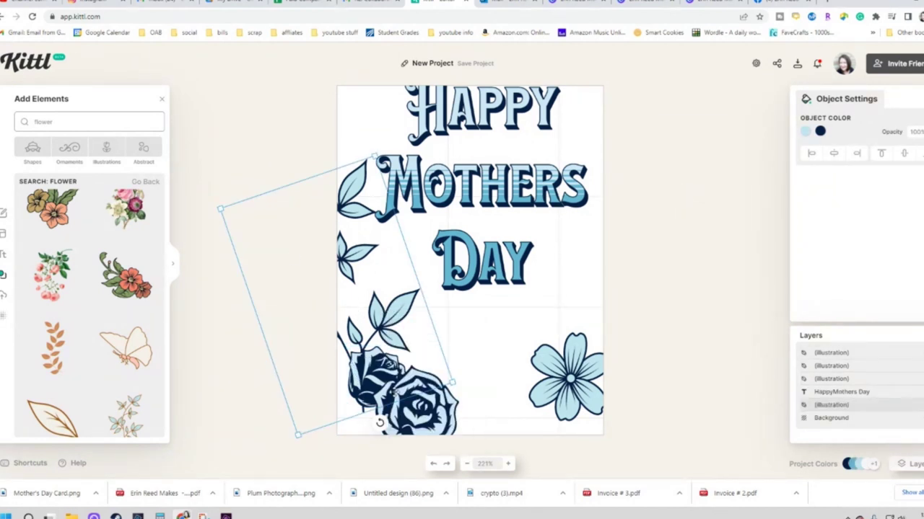
# Step: Rearrange the roses with the open one in the lower-left corner and fit a smaller leafy branch above them
pyautogui.moveTo(362, 356); pyautogui.dragTo(348, 377)
pyautogui.moveTo(456, 368); pyautogui.dragTo(453, 379)
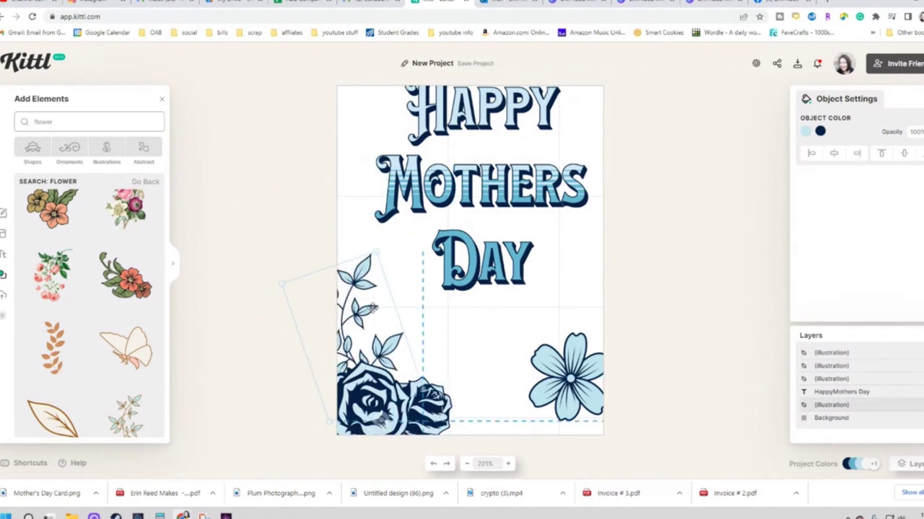
pyautogui.moveTo(373, 306); pyautogui.dragTo(373, 302)
# Step: Add the simple leaf sprig below the word Day and recolor it navy and light blue
pyautogui.click(52, 348)
pyautogui.moveTo(469, 262); pyautogui.dragTo(452, 315)
pyautogui.click(805, 131)
pyautogui.click(695, 321)
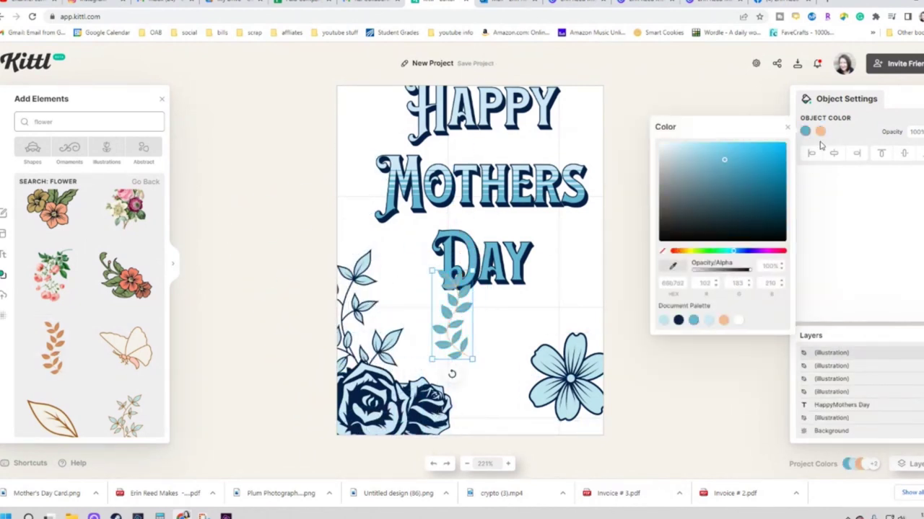
pyautogui.click(819, 132)
pyautogui.click(693, 321)
pyautogui.click(802, 127)
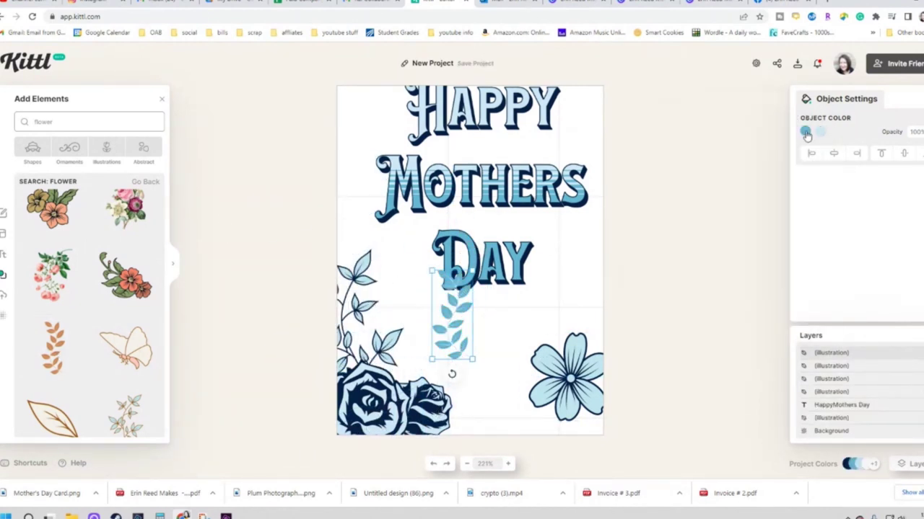
pyautogui.click(804, 131)
pyautogui.click(679, 320)
pyautogui.click(540, 326)
# Step: Move the leafy branch from the left edge to behind the five-petal flower on the right
pyautogui.moveTo(348, 280); pyautogui.dragTo(559, 271)
# Step: Place the navy leaf sprig, enlarged, along the card's left edge and send it behind the roses
pyautogui.moveTo(451, 315); pyautogui.dragTo(360, 331)
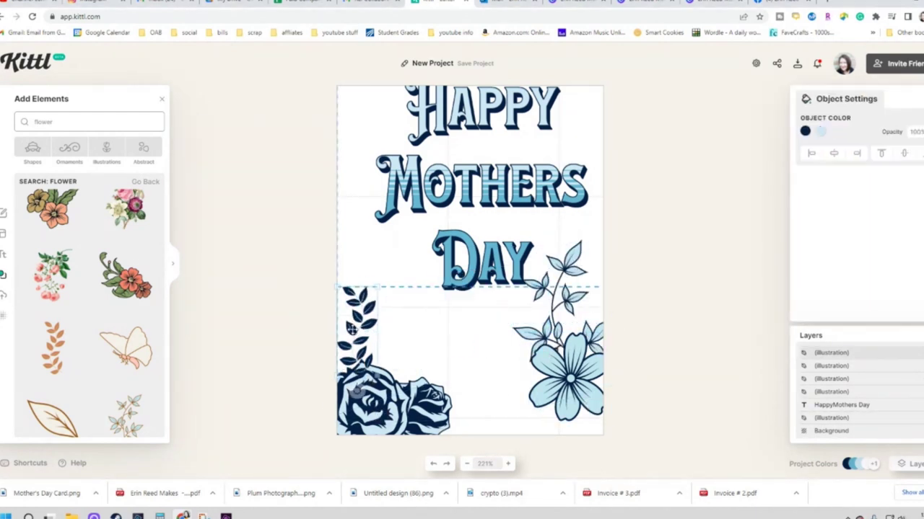
pyautogui.moveTo(382, 286); pyautogui.dragTo(413, 210)
pyautogui.moveTo(362, 292); pyautogui.dragTo(354, 326)
pyautogui.rightClick(354, 326)
pyautogui.click(379, 463)
pyautogui.moveTo(363, 397); pyautogui.dragTo(362, 368)
pyautogui.moveTo(365, 286); pyautogui.dragTo(354, 258)
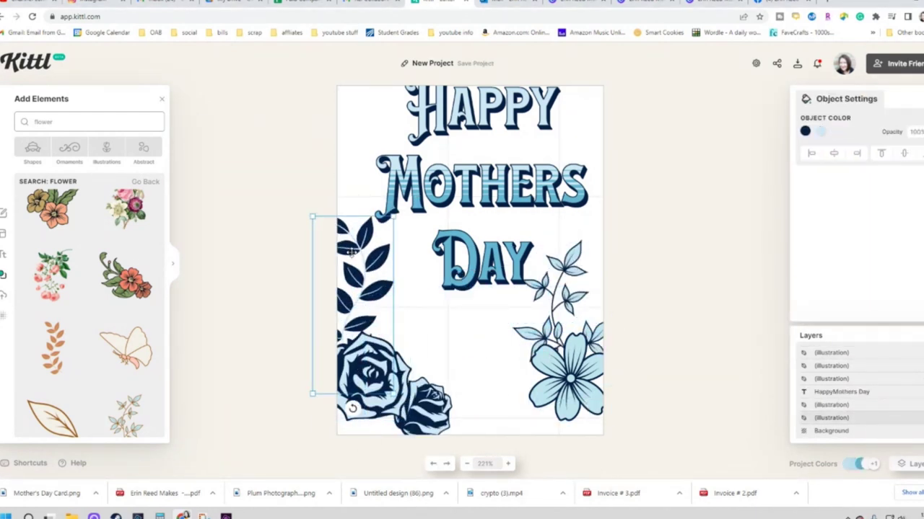
# Step: Lower the leafy branch behind the five-petal flower, and shrink and recenter the Happy Mothers Day text
pyautogui.moveTo(560, 288); pyautogui.dragTo(573, 355)
pyautogui.moveTo(498, 204); pyautogui.dragTo(486, 281)
pyautogui.moveTo(614, 366); pyautogui.dragTo(562, 329)
pyautogui.moveTo(443, 249); pyautogui.dragTo(469, 258)
# Step: Enlarge the open rose in the lower-left corner and reposition the sprig and small rose around it
pyautogui.moveTo(343, 232); pyautogui.dragTo(332, 227)
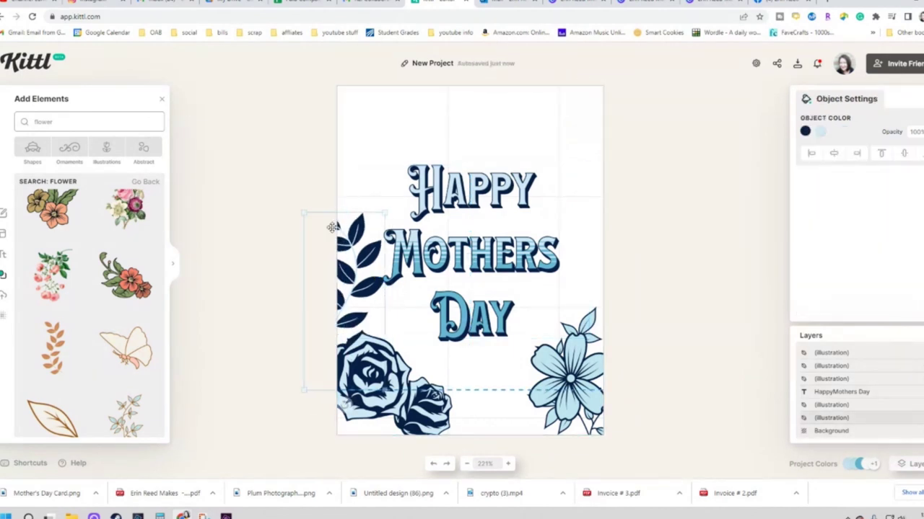
pyautogui.click(404, 324)
pyautogui.moveTo(374, 376)
pyautogui.mouseDown()
pyautogui.moveTo(363, 378)
pyautogui.moveTo(376, 378)
pyautogui.mouseUp()
pyautogui.moveTo(430, 407); pyautogui.dragTo(423, 408)
pyautogui.moveTo(376, 378); pyautogui.dragTo(380, 377)
pyautogui.moveTo(422, 424); pyautogui.dragTo(449, 416)
pyautogui.click(448, 423)
# Step: Add the tulip branch below the word Day and color its buds light blue and its outlines navy
pyautogui.scroll(-4, 61, 283)
pyautogui.scroll(-2, 61, 284)
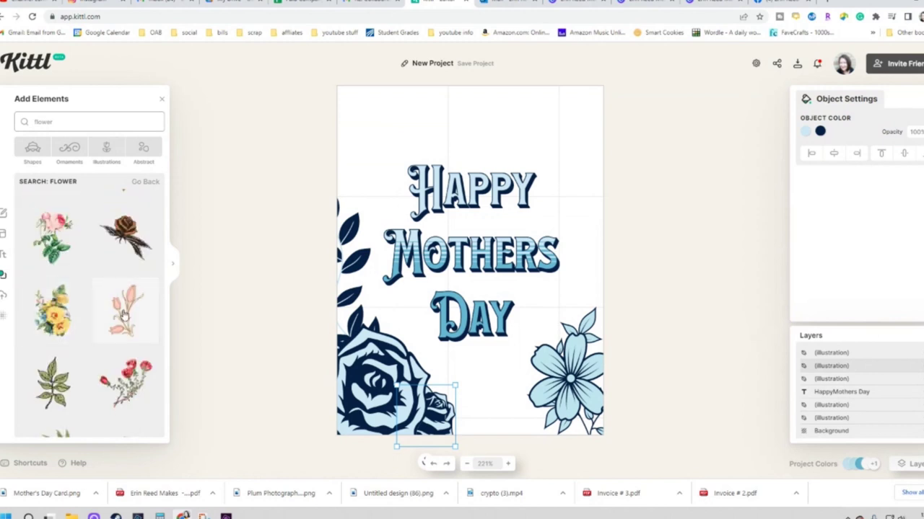
pyautogui.click(147, 306)
pyautogui.click(835, 131)
pyautogui.click(692, 320)
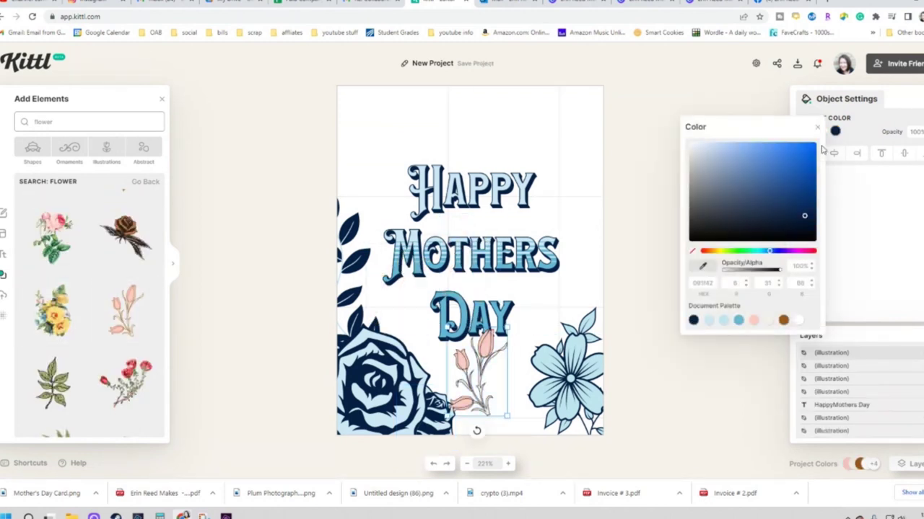
pyautogui.click(806, 130)
pyautogui.click(693, 322)
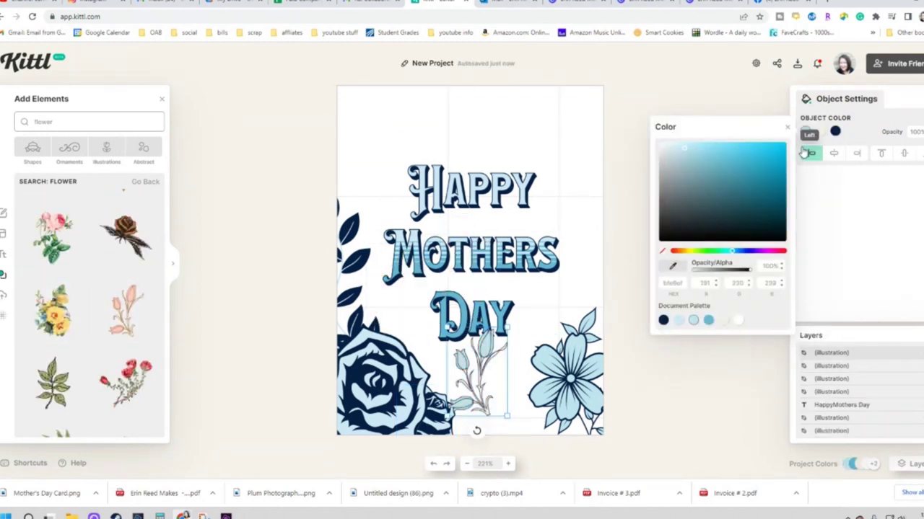
# Step: Recolor the tulip branch with navy buds, medium blue outlines and light blue stems
pyautogui.click(663, 321)
pyautogui.click(805, 131)
pyautogui.click(805, 132)
pyautogui.click(694, 323)
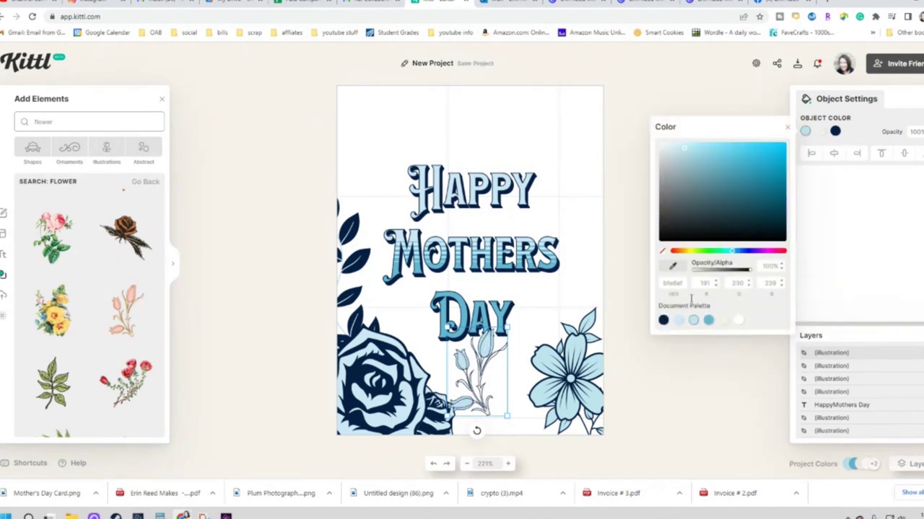
pyautogui.click(663, 322)
pyautogui.click(835, 132)
pyautogui.click(739, 323)
pyautogui.click(821, 131)
pyautogui.click(694, 322)
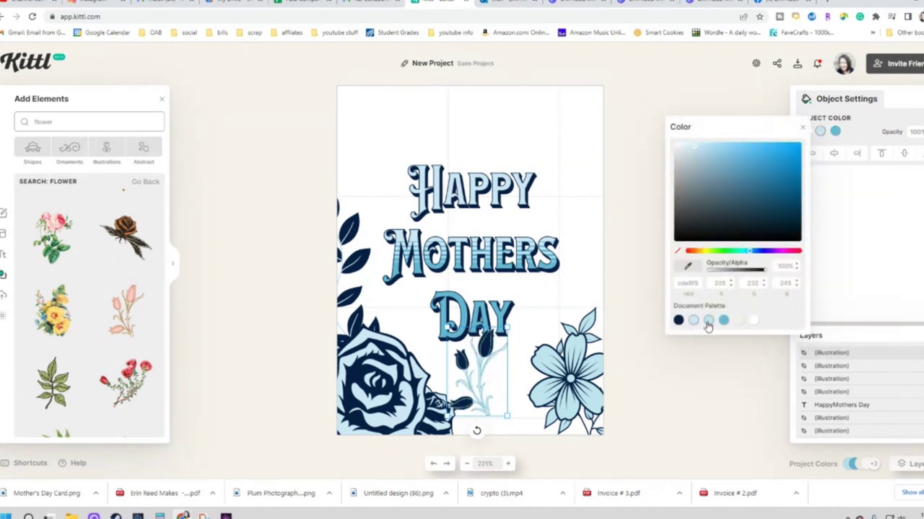
# Step: Move the tulip branch to the card's left side, enlarge it above the open rose, and shift the lettering toward the upper right
pyautogui.moveTo(467, 390); pyautogui.dragTo(358, 324)
pyautogui.moveTo(397, 261); pyautogui.dragTo(474, 148)
pyautogui.click(379, 288)
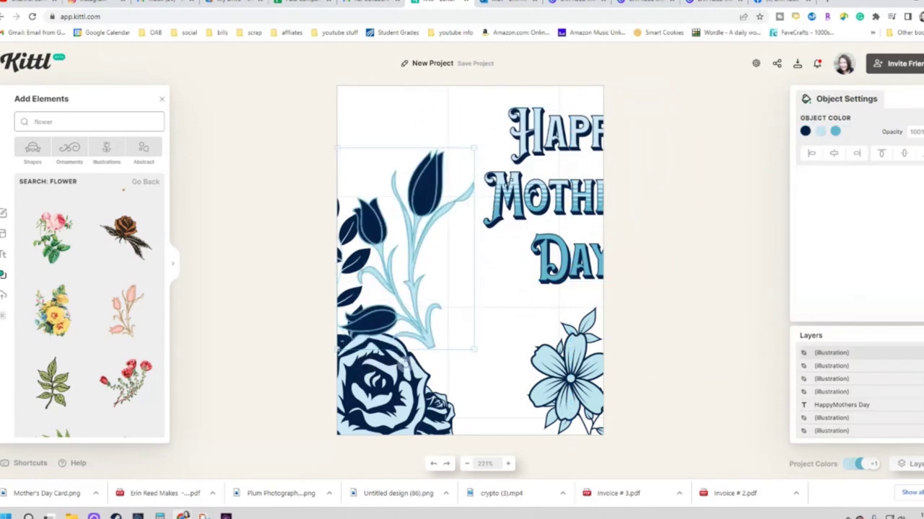
pyautogui.moveTo(424, 305); pyautogui.dragTo(433, 404)
pyautogui.moveTo(352, 261); pyautogui.dragTo(497, 130)
pyautogui.moveTo(424, 344); pyautogui.dragTo(407, 283)
# Step: Layer the tulip branch behind the open rose and tilt it so the buds rise from the lower-left corner
pyautogui.rightClick(394, 242)
pyautogui.click(427, 354)
pyautogui.moveTo(387, 404); pyautogui.dragTo(342, 395)
pyautogui.moveTo(491, 223); pyautogui.dragTo(429, 263)
pyautogui.moveTo(375, 288)
pyautogui.mouseDown()
pyautogui.moveTo(415, 260)
pyautogui.moveTo(393, 255)
pyautogui.moveTo(386, 286)
pyautogui.mouseUp()
pyautogui.moveTo(353, 221); pyautogui.dragTo(334, 128)
pyautogui.moveTo(311, 375); pyautogui.dragTo(340, 382)
pyautogui.moveTo(370, 262); pyautogui.dragTo(397, 310)
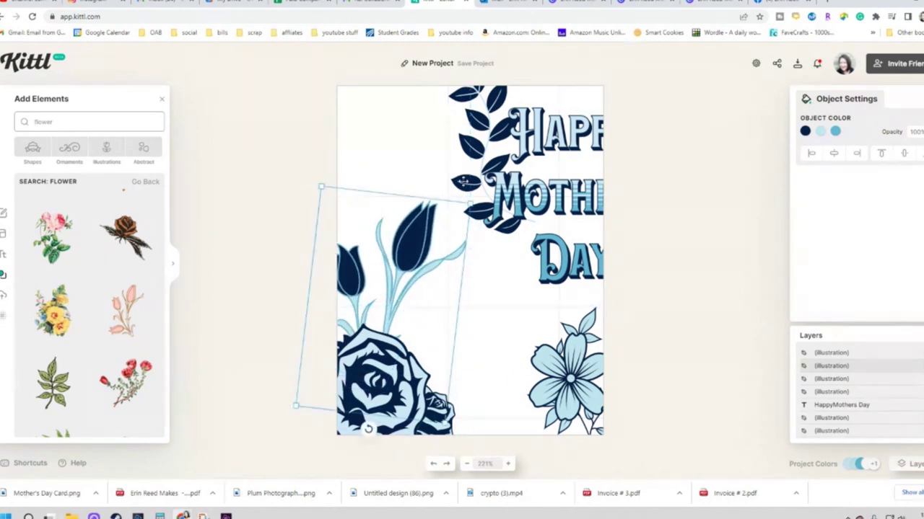
# Step: Pull the navy leafy branch out from behind the lettering and delete it
pyautogui.moveTo(473, 139); pyautogui.dragTo(373, 262)
pyautogui.moveTo(355, 373); pyautogui.dragTo(467, 446)
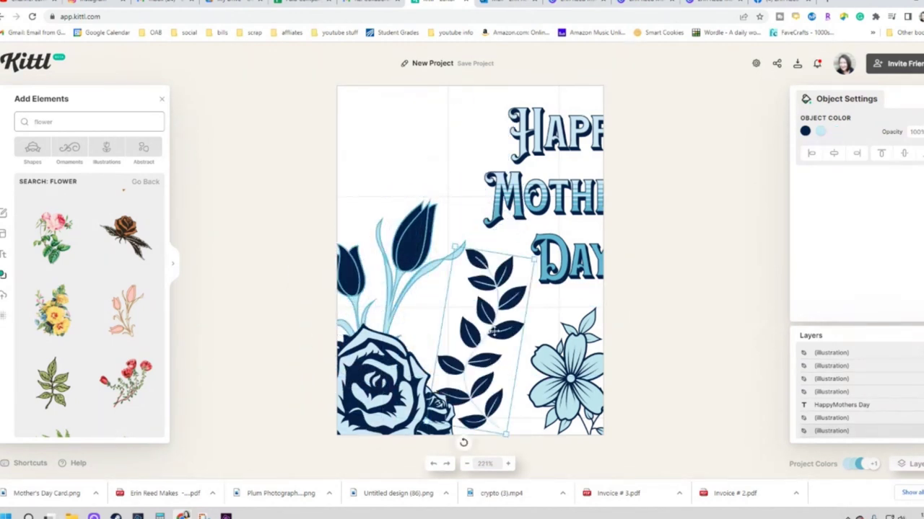
pyautogui.press('Delete')
# Step: Duplicate the large open rose in the lower-left corner
pyautogui.click(414, 384)
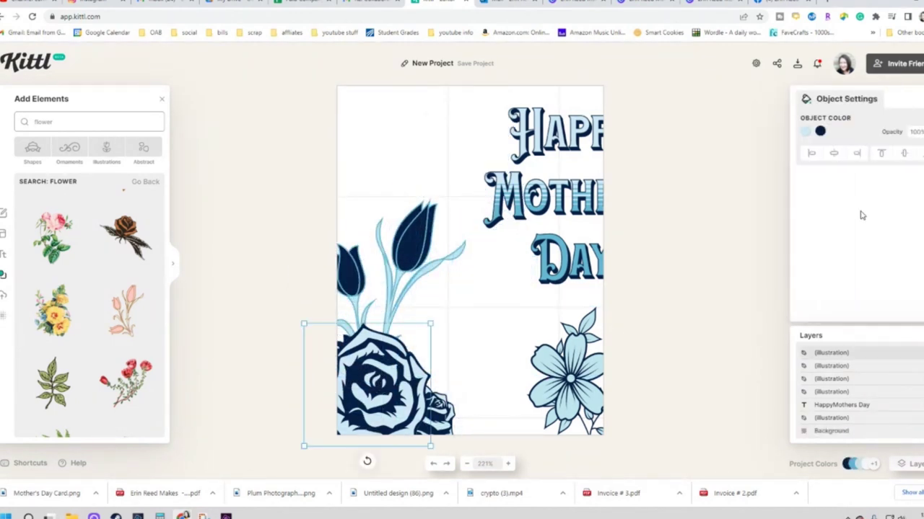
pyautogui.rightClick(399, 366)
pyautogui.click(424, 340)
pyautogui.rightClick(462, 358)
pyautogui.moveTo(406, 361); pyautogui.dragTo(466, 337)
pyautogui.click(472, 355)
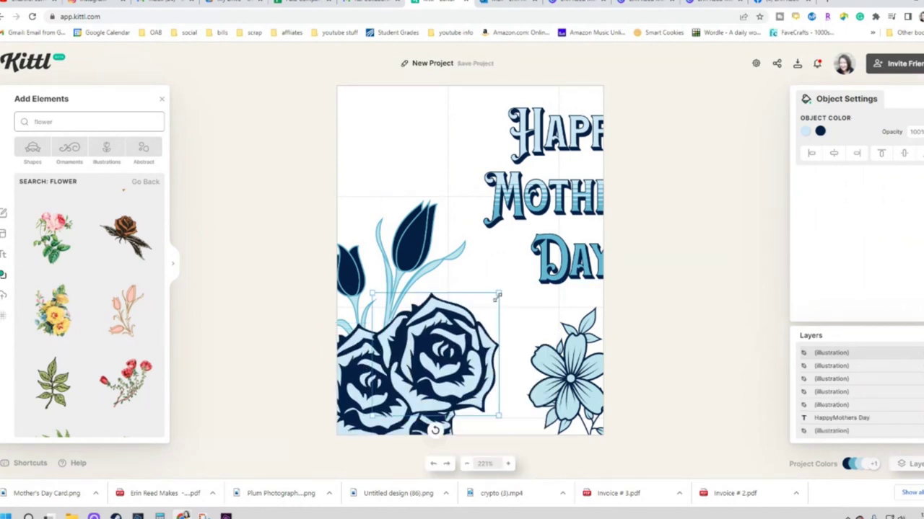
# Step: Shrink the copied rose, tuck it behind the top of the large rose, and place the tulip branch behind both
pyautogui.moveTo(498, 292); pyautogui.dragTo(443, 345)
pyautogui.moveTo(410, 369); pyautogui.dragTo(428, 357)
pyautogui.click(431, 464)
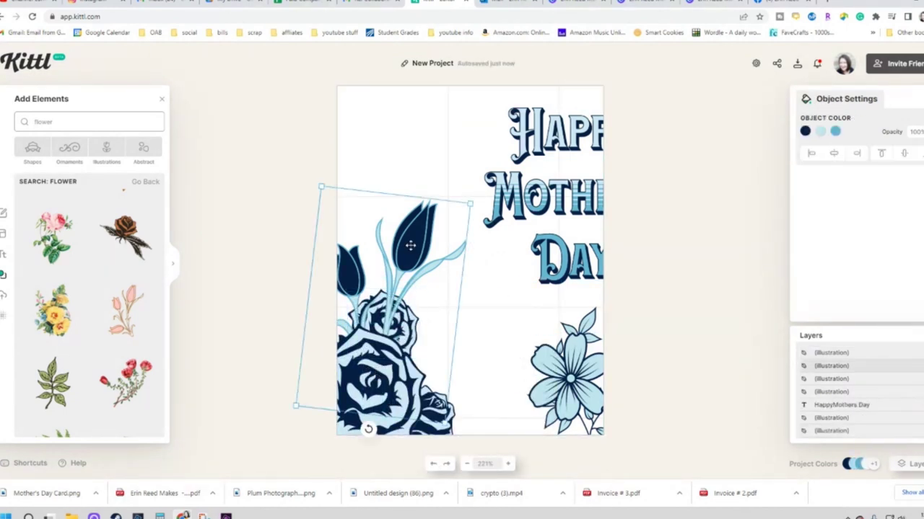
pyautogui.click(385, 323)
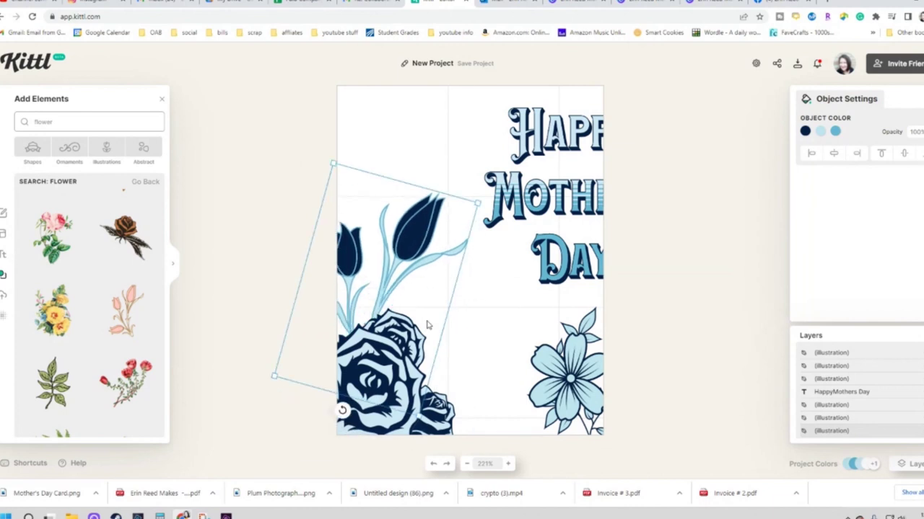
# Step: Move the five-petal flower to the top of the card and its leafy sprig behind the lower-left roses
pyautogui.click(462, 319)
pyautogui.moveTo(593, 384); pyautogui.dragTo(400, 380)
# Step: Shrink the Happy Mothers Day text and place it beside the tulips, shifting the tulip branch slightly up and left
pyautogui.moveTo(556, 217); pyautogui.dragTo(513, 311)
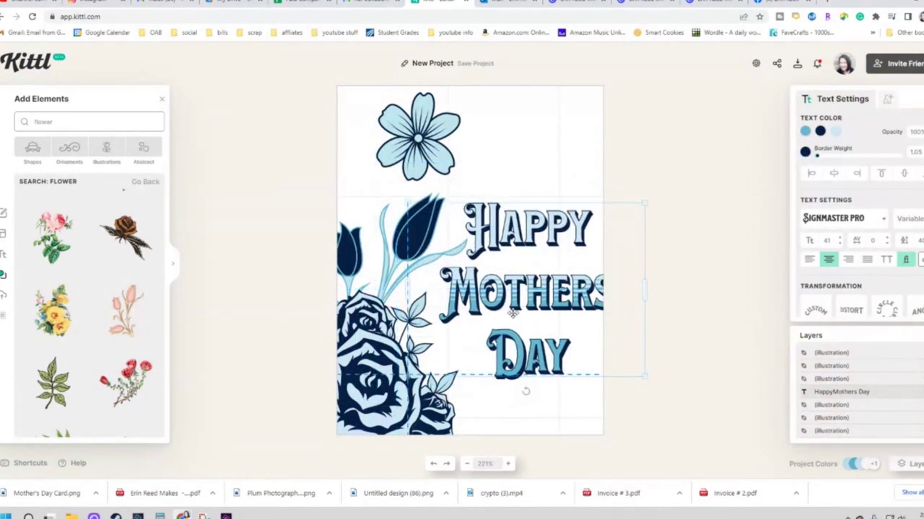
pyautogui.moveTo(645, 202); pyautogui.dragTo(616, 222)
pyautogui.moveTo(516, 303); pyautogui.dragTo(515, 287)
pyautogui.moveTo(426, 216); pyautogui.dragTo(409, 205)
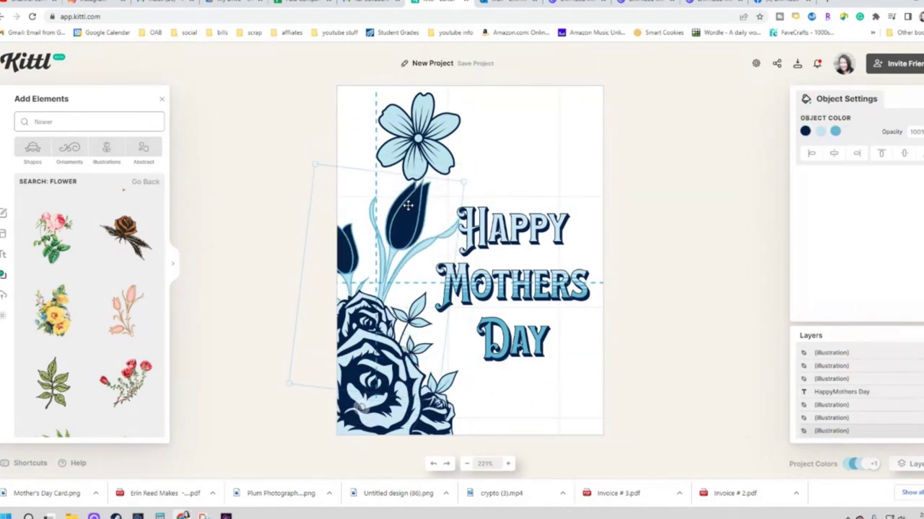
pyautogui.moveTo(514, 231); pyautogui.dragTo(514, 221)
pyautogui.click(686, 374)
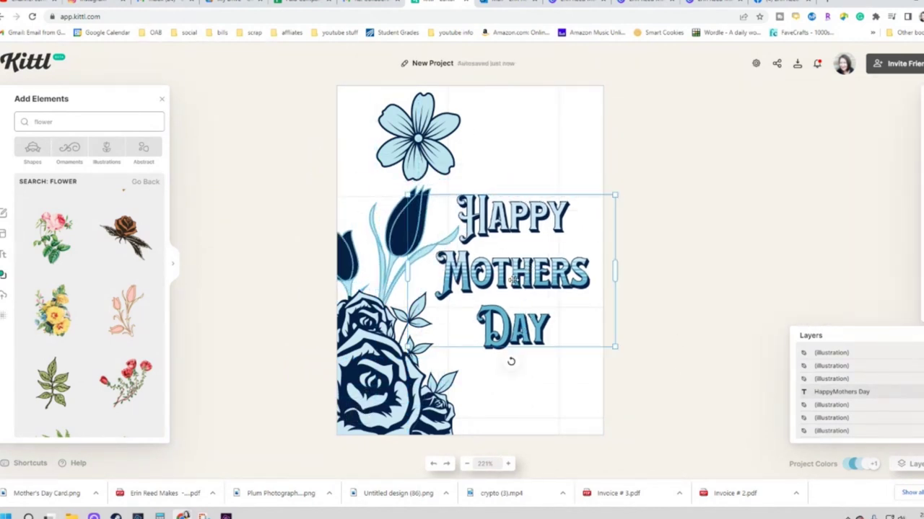
# Step: Adjust the size of the Happy Mothers Day text and recenter it in the space beside the flowers
pyautogui.moveTo(513, 280); pyautogui.dragTo(513, 299)
pyautogui.moveTo(407, 366); pyautogui.dragTo(378, 387)
pyautogui.moveTo(505, 303); pyautogui.dragTo(520, 300)
pyautogui.moveTo(631, 212); pyautogui.dragTo(611, 228)
pyautogui.moveTo(523, 251); pyautogui.dragTo(535, 251)
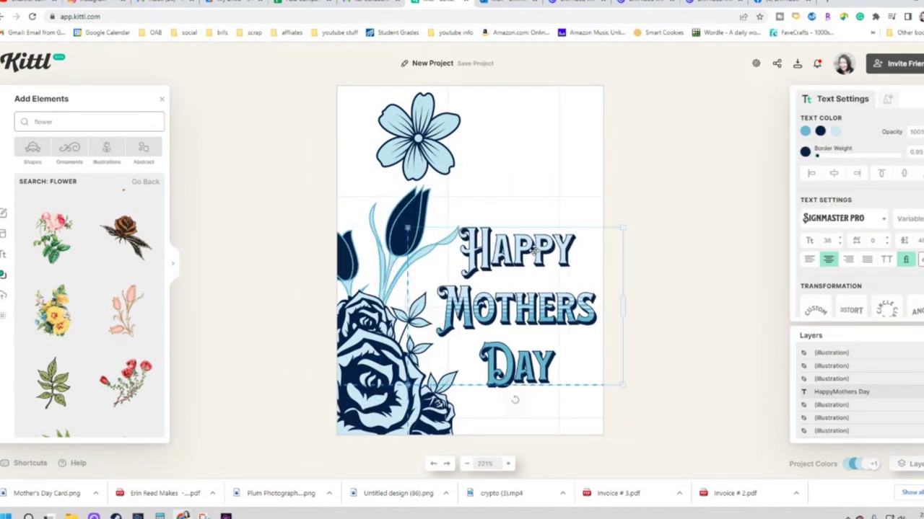
pyautogui.moveTo(508, 282); pyautogui.dragTo(505, 262)
# Step: Nudge the tulip branch and the leafy sprig around the roses, and raise and slightly enlarge the lettering
pyautogui.click(406, 226)
pyautogui.moveTo(358, 412); pyautogui.dragTo(370, 414)
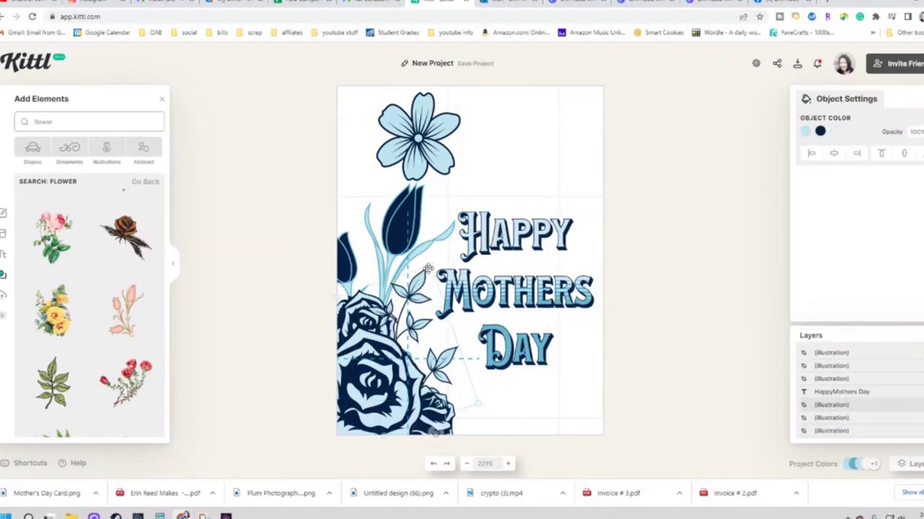
pyautogui.moveTo(514, 282); pyautogui.dragTo(513, 274)
pyautogui.moveTo(621, 202); pyautogui.dragTo(630, 196)
pyautogui.click(668, 231)
# Step: Delete the five-petal flower at the top of the card and shrink the Happy Mothers Day text slightly
pyautogui.click(429, 142)
pyautogui.press('Delete')
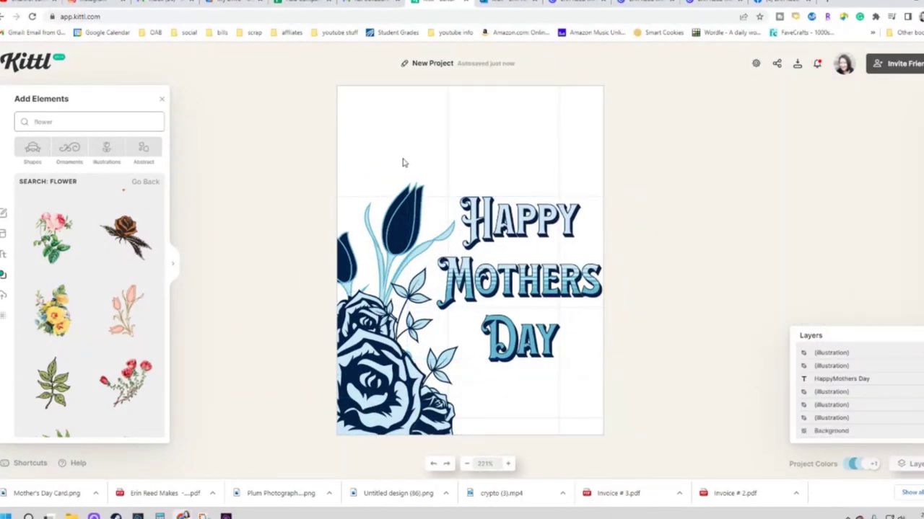
pyautogui.click(514, 275)
pyautogui.moveTo(627, 360); pyautogui.dragTo(619, 353)
pyautogui.click(659, 360)
# Step: Duplicate the tulip branch
pyautogui.click(399, 228)
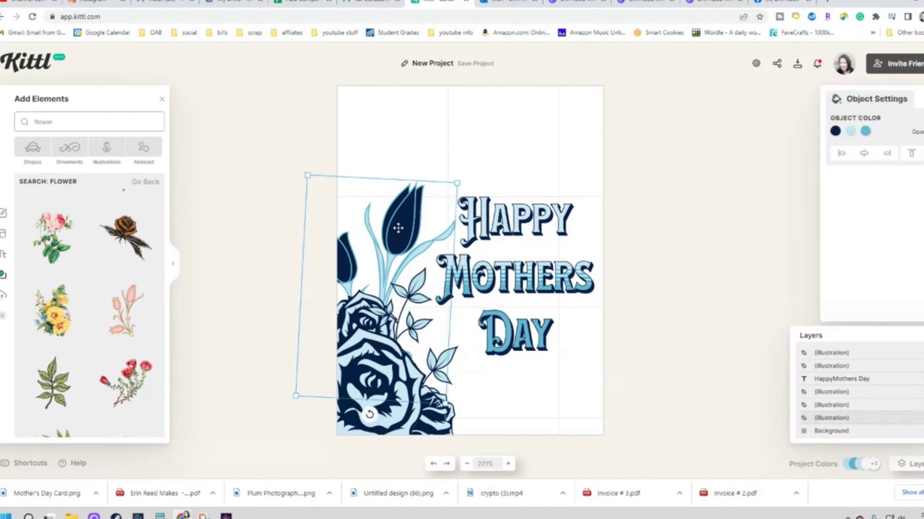
pyautogui.rightClick(398, 229)
pyautogui.click(412, 241)
pyautogui.rightClick(434, 146)
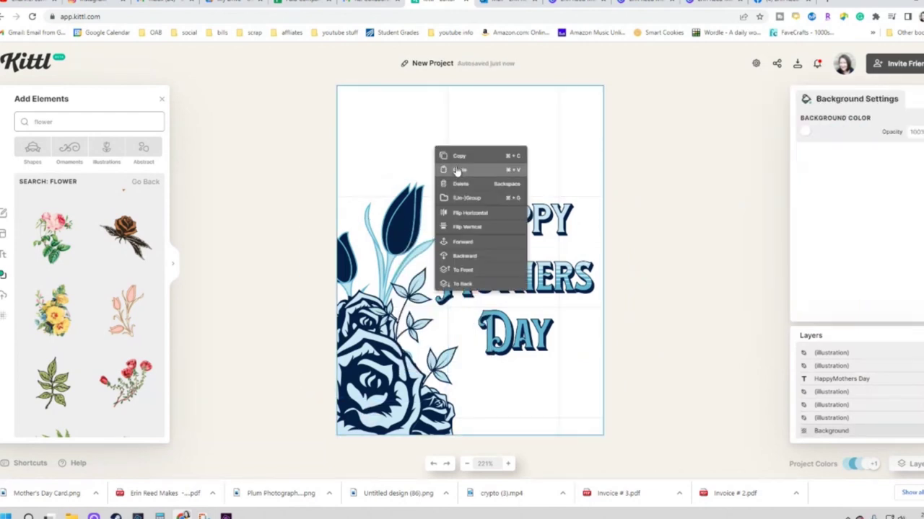
pyautogui.click(458, 172)
# Step: Move the copied tulip branch to the card's upper-right corner, rotate its buds to point left, and shrink it
pyautogui.moveTo(402, 253); pyautogui.dragTo(501, 146)
pyautogui.moveTo(469, 310); pyautogui.dragTo(600, 178)
pyautogui.moveTo(552, 152)
pyautogui.mouseDown()
pyautogui.moveTo(621, 95)
pyautogui.moveTo(565, 146)
pyautogui.mouseUp()
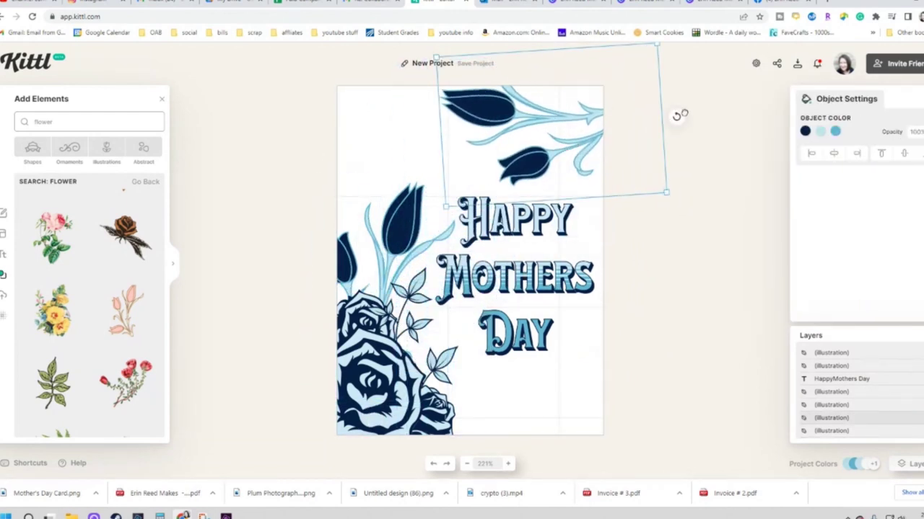
pyautogui.moveTo(680, 114); pyautogui.dragTo(677, 99)
pyautogui.moveTo(669, 180); pyautogui.dragTo(604, 150)
pyautogui.moveTo(558, 118); pyautogui.dragTo(582, 139)
pyautogui.moveTo(481, 108); pyautogui.dragTo(493, 119)
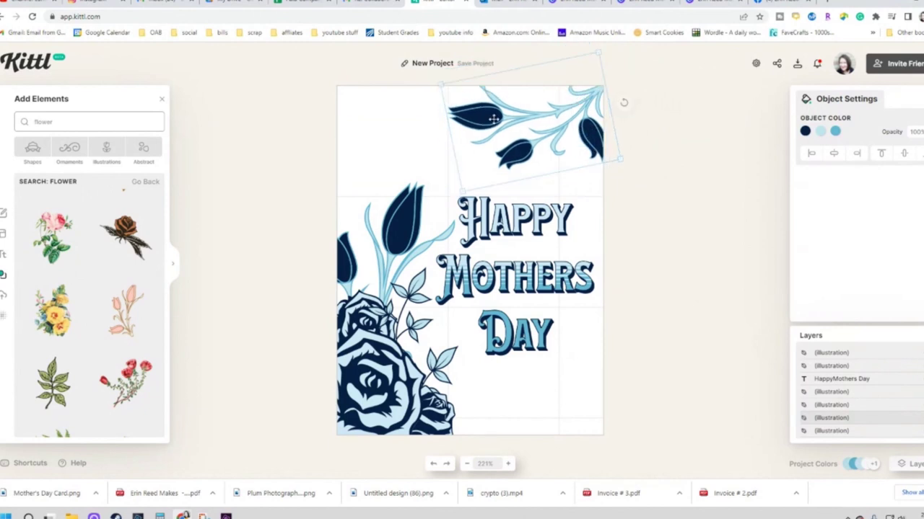
# Step: Duplicate the large open rose and place a smaller, rotated copy over the tulip stems in the upper-right corner
pyautogui.rightClick(365, 378)
pyautogui.click(385, 345)
pyautogui.rightClick(521, 407)
pyautogui.click(543, 361)
pyautogui.moveTo(376, 386); pyautogui.dragTo(510, 147)
pyautogui.moveTo(510, 147); pyautogui.dragTo(537, 130)
pyautogui.moveTo(530, 213); pyautogui.dragTo(546, 60)
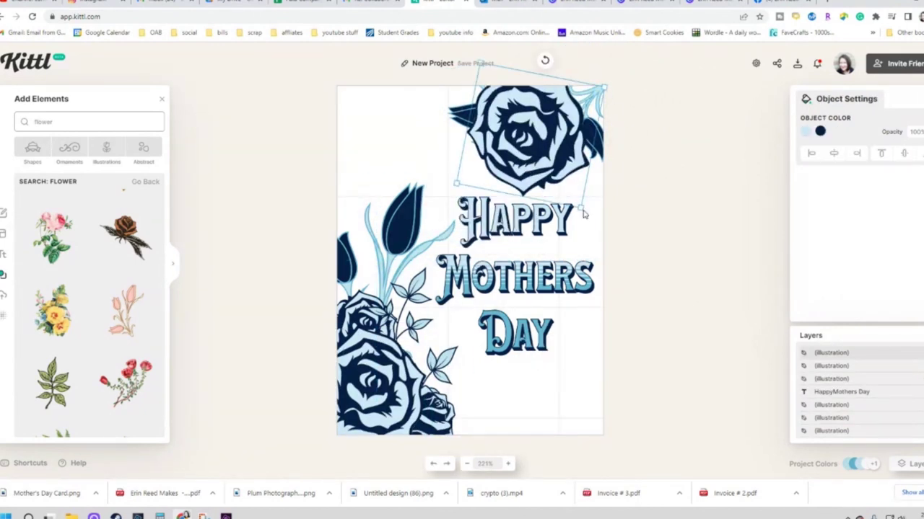
pyautogui.moveTo(585, 214); pyautogui.dragTo(589, 112)
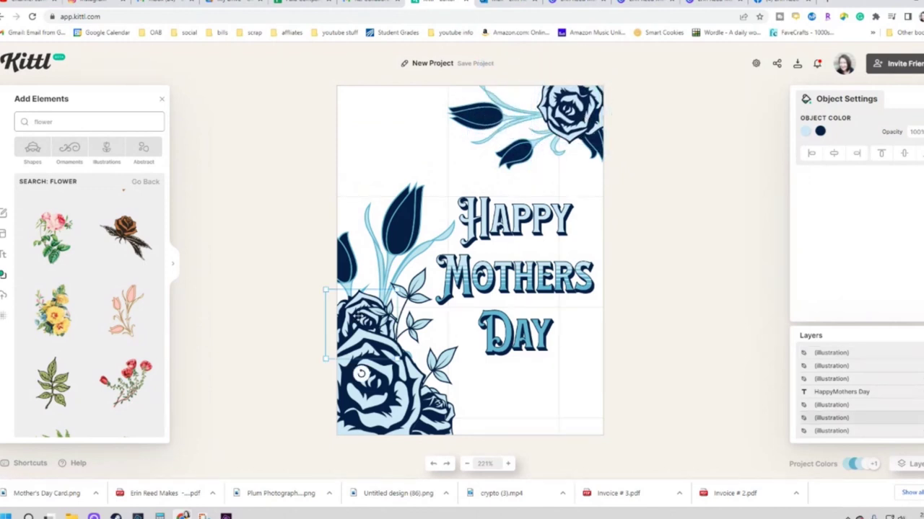
# Step: Duplicate the rose above the large lower-left rose and place a smaller, rotated copy left of the upper-right rose
pyautogui.rightClick(353, 319)
pyautogui.click(375, 330)
pyautogui.rightClick(506, 391)
pyautogui.click(529, 356)
pyautogui.moveTo(374, 330); pyautogui.dragTo(404, 150)
pyautogui.moveTo(406, 201); pyautogui.dragTo(385, 103)
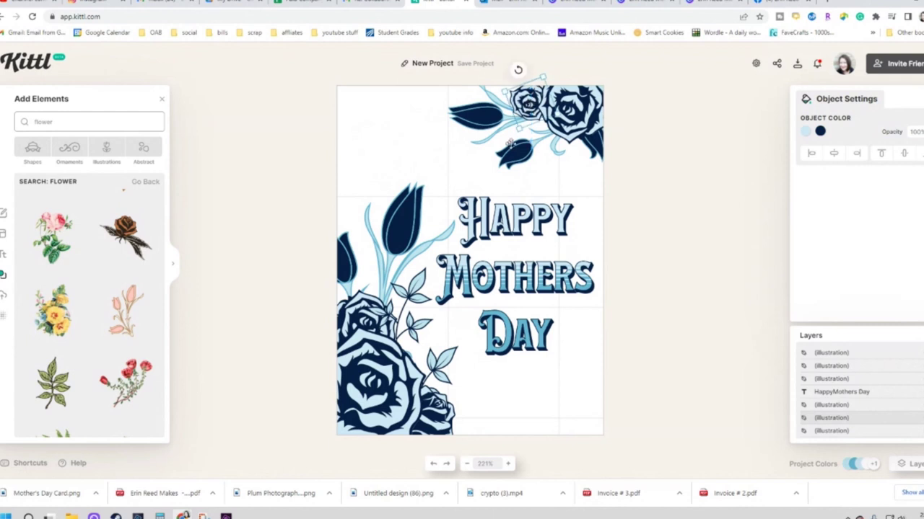
pyautogui.click(406, 137)
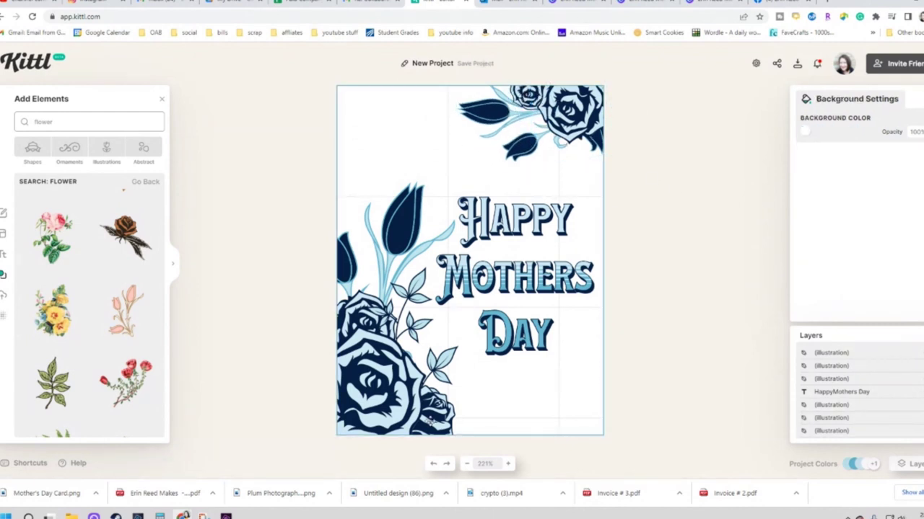
# Step: Duplicate the small rose at the card's bottom edge and tuck the copy below the upper-right rose
pyautogui.rightClick(435, 418)
pyautogui.click(457, 343)
pyautogui.rightClick(351, 128)
pyautogui.click(373, 150)
pyautogui.moveTo(439, 423); pyautogui.dragTo(540, 406)
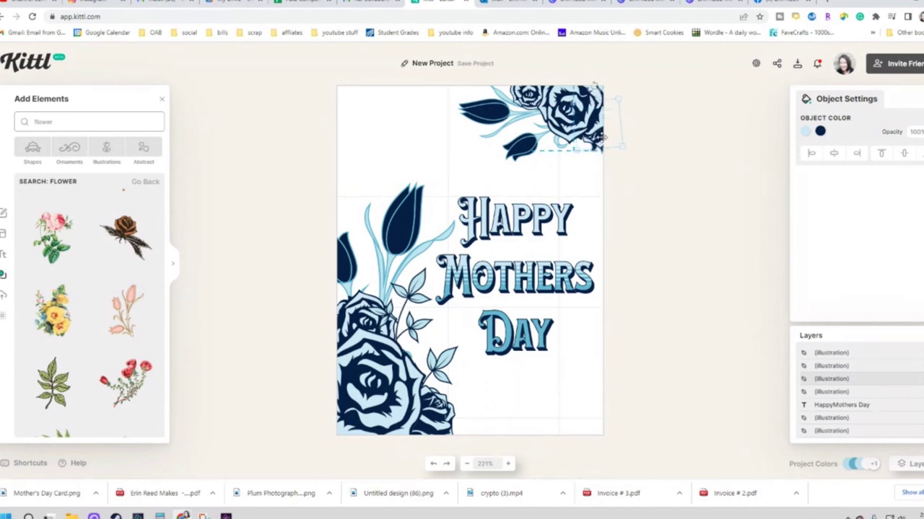
# Step: Duplicate the leafy sprig, shrink and rotate the copy, and hang it from beneath the upper-right roses
pyautogui.rightClick(407, 326)
pyautogui.click(428, 345)
pyautogui.rightClick(383, 166)
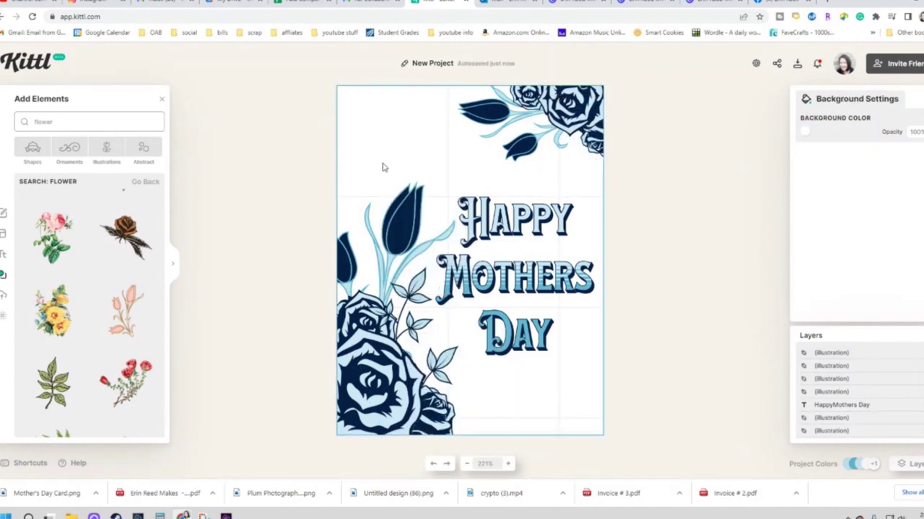
pyautogui.click(404, 188)
pyautogui.moveTo(416, 334); pyautogui.dragTo(419, 123)
pyautogui.moveTo(446, 229); pyautogui.dragTo(469, 73)
pyautogui.moveTo(427, 157); pyautogui.dragTo(487, 151)
pyautogui.moveTo(529, 67); pyautogui.dragTo(646, 69)
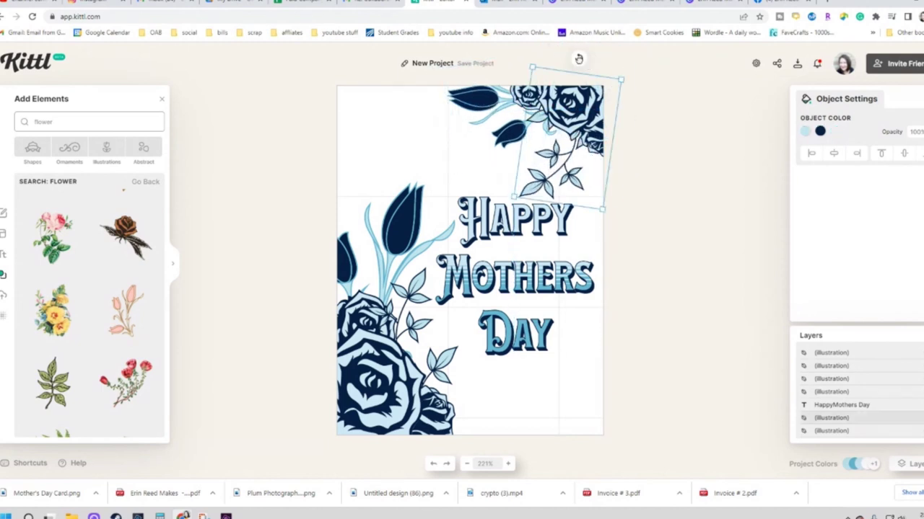
pyautogui.click(646, 277)
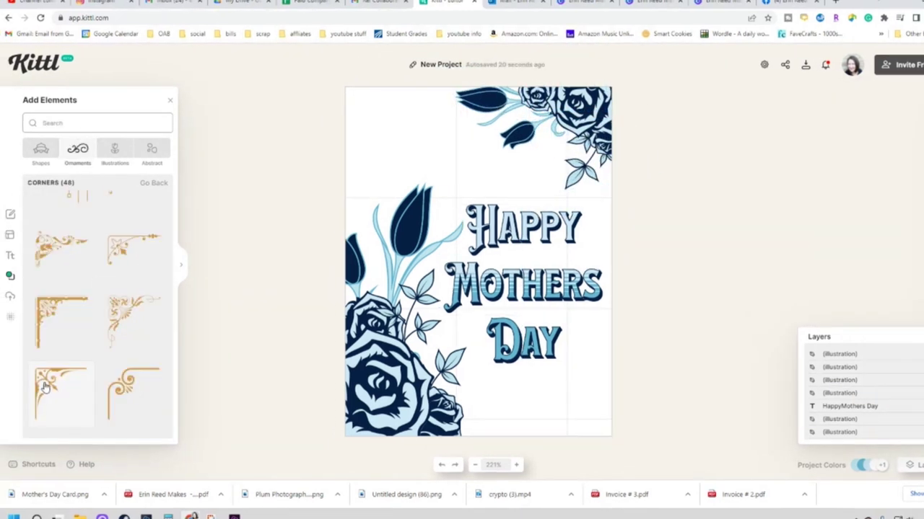
# Step: Add a scrollwork corner ornament in the card's upper-left corner, color it navy and shrink it
pyautogui.moveTo(53, 244); pyautogui.dragTo(368, 114)
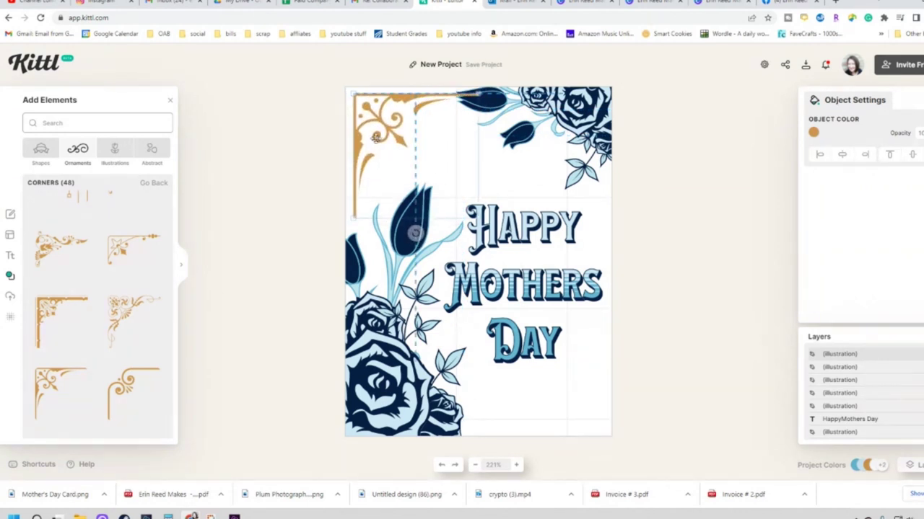
pyautogui.click(813, 132)
pyautogui.click(672, 320)
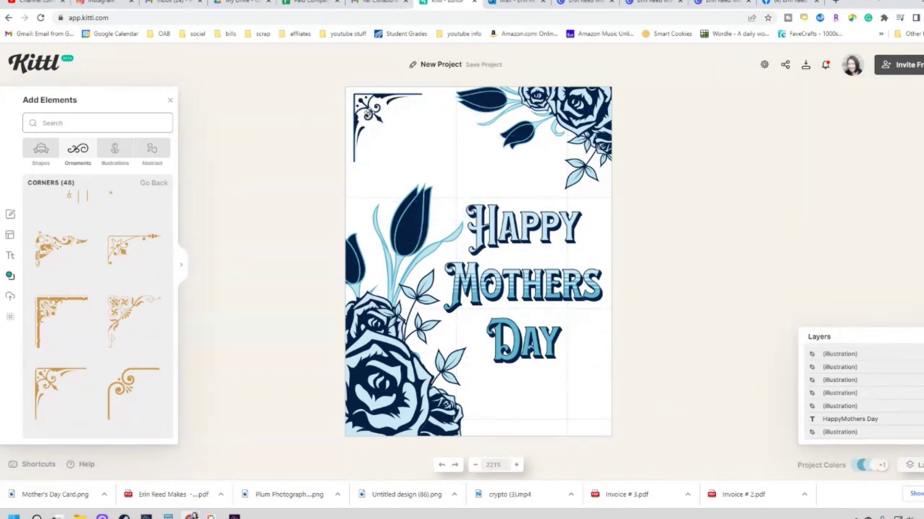
# Step: Duplicate the navy corner ornament, rotate the copy 180 degrees, and place it in the card's lower-right corner
pyautogui.rightClick(375, 111)
pyautogui.click(407, 119)
pyautogui.rightClick(451, 147)
pyautogui.click(474, 169)
pyautogui.moveTo(394, 139); pyautogui.dragTo(558, 380)
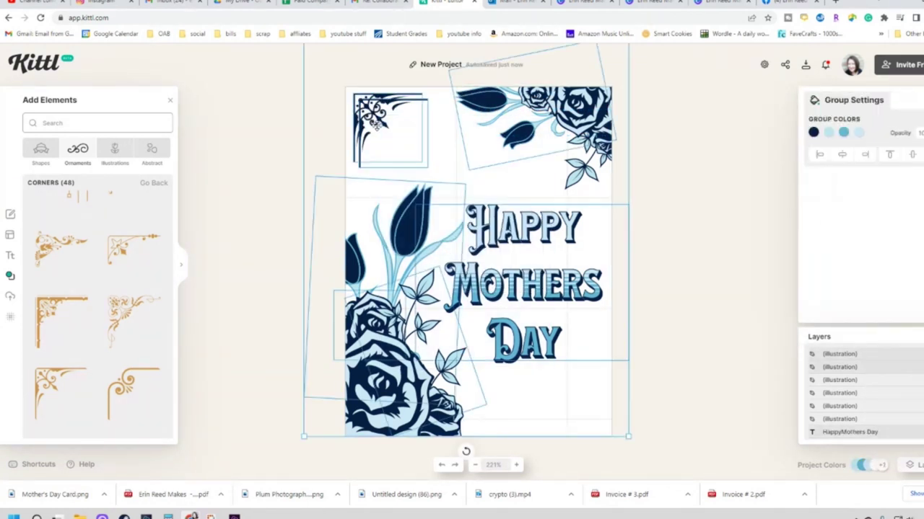
pyautogui.click(649, 346)
pyautogui.moveTo(374, 116); pyautogui.dragTo(541, 341)
pyautogui.moveTo(560, 408); pyautogui.dragTo(570, 297)
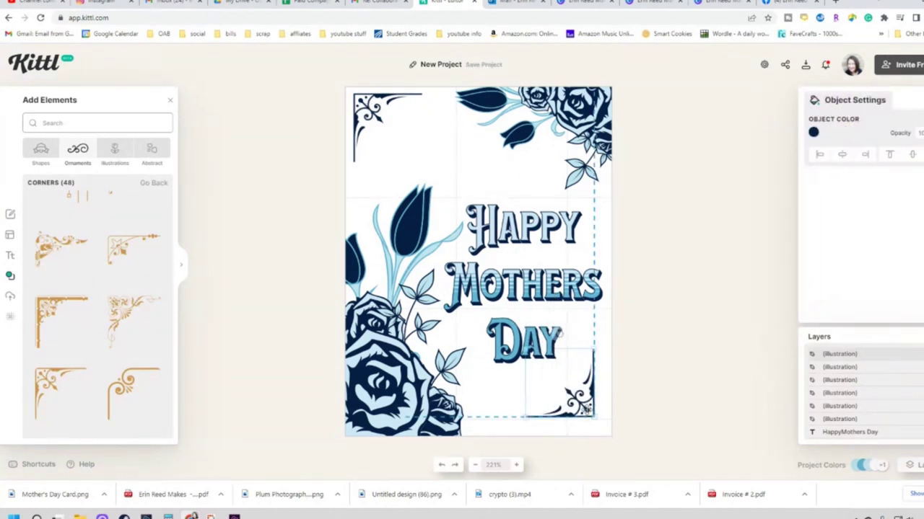
# Step: Search the elements for "line", add the plain straight line along the card's top edge, and color it navy
pyautogui.write('line')
pyautogui.press('Return')
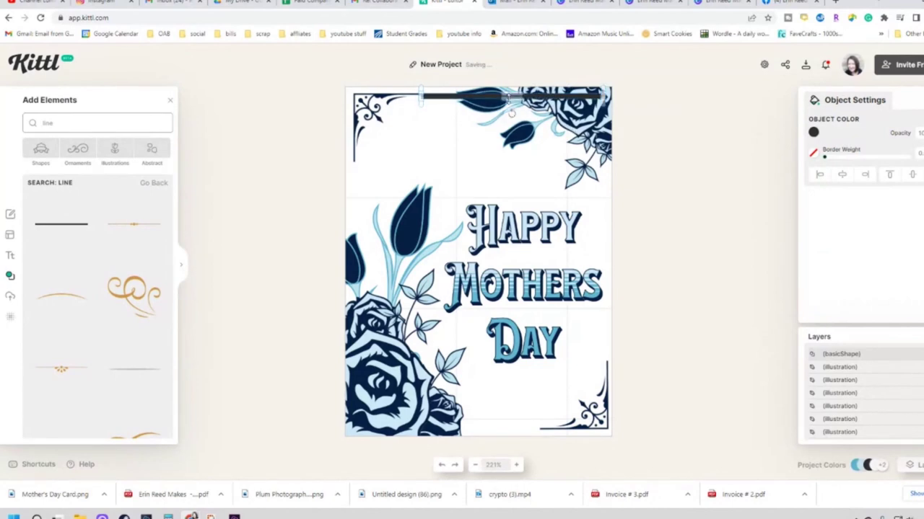
pyautogui.click(516, 465)
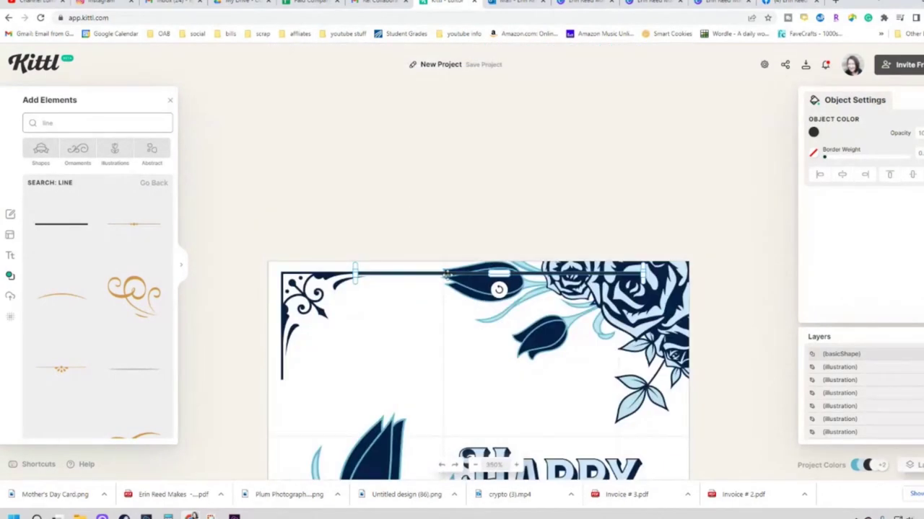
pyautogui.click(814, 132)
# Step: Align the navy line with the upper edge of the upper-left corner ornament and send it to the back
pyautogui.click(404, 268)
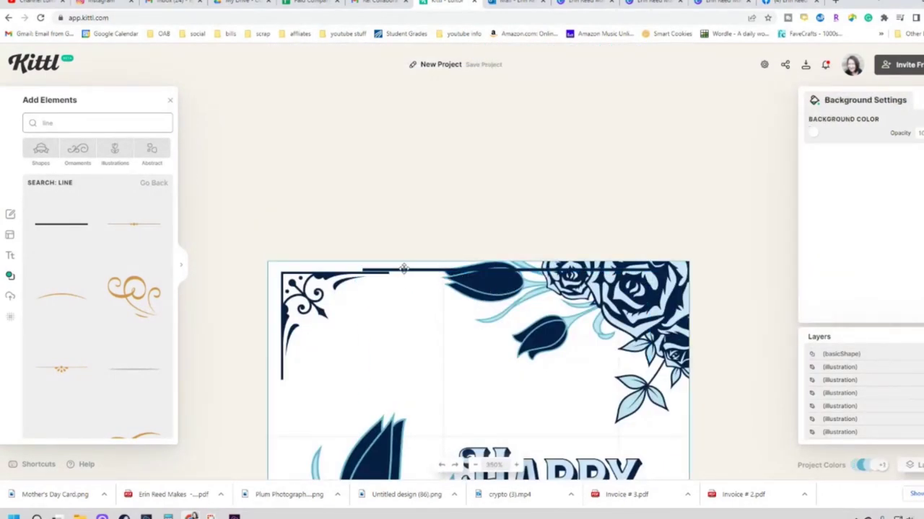
pyautogui.click(404, 269)
pyautogui.click(406, 301)
pyautogui.click(396, 275)
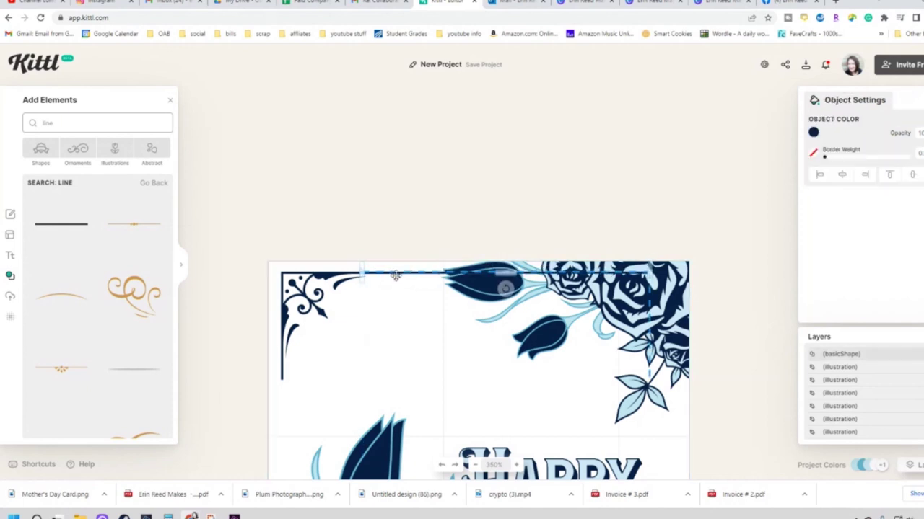
pyautogui.click(402, 381)
pyautogui.moveTo(412, 274); pyautogui.dragTo(331, 273)
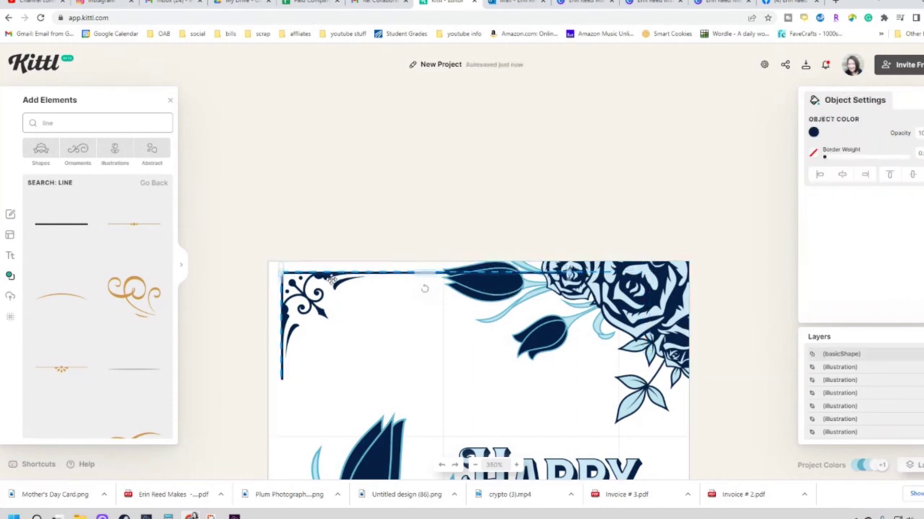
pyautogui.click(336, 207)
pyautogui.click(402, 271)
pyautogui.rightClick(392, 274)
pyautogui.click(422, 412)
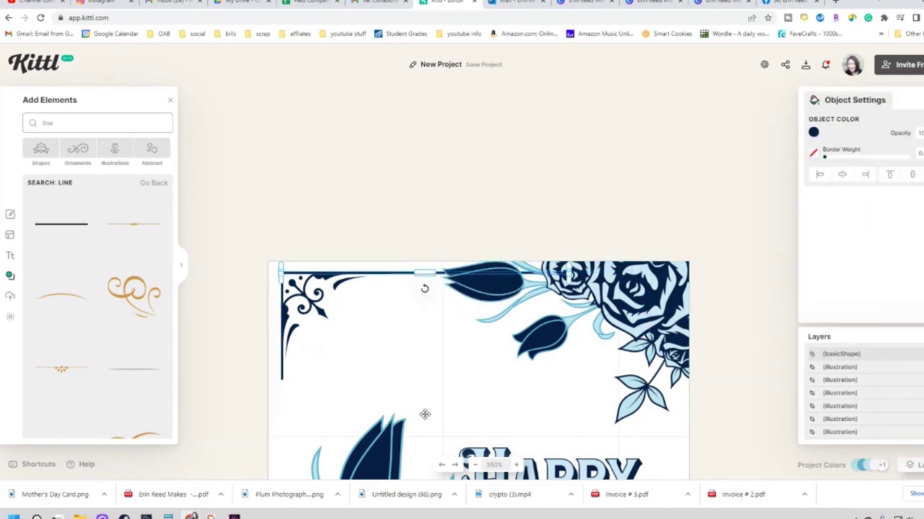
# Step: Duplicate the navy line from the card's top edge and place the copy along the bottom edge
pyautogui.scroll(-3, 424, 413)
pyautogui.scroll(1, 425, 404)
pyautogui.click(412, 137)
pyautogui.click(406, 73)
pyautogui.rightClick(412, 111)
pyautogui.click(436, 122)
pyautogui.click(402, 153)
pyautogui.rightClick(402, 152)
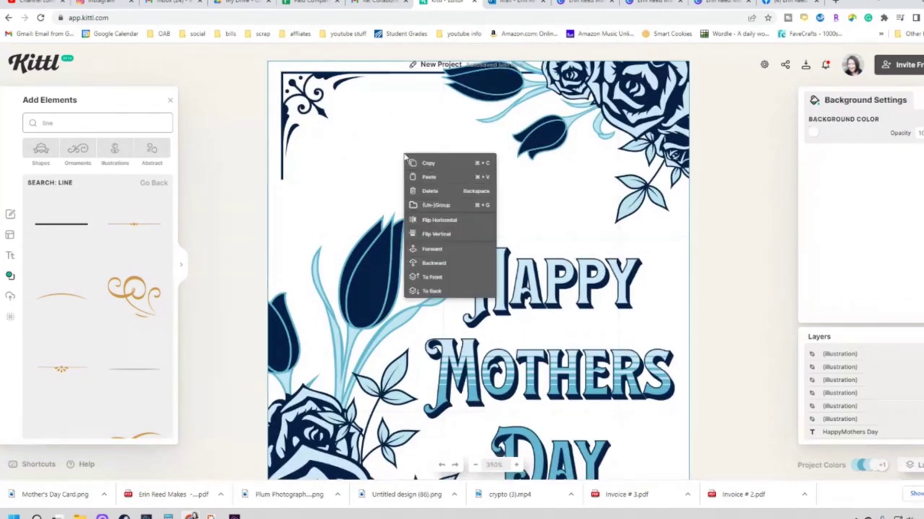
pyautogui.click(427, 176)
pyautogui.moveTo(379, 82); pyautogui.dragTo(417, 344)
pyautogui.scroll(-3, 418, 339)
pyautogui.scroll(1, 415, 88)
pyautogui.moveTo(411, 146); pyautogui.dragTo(443, 397)
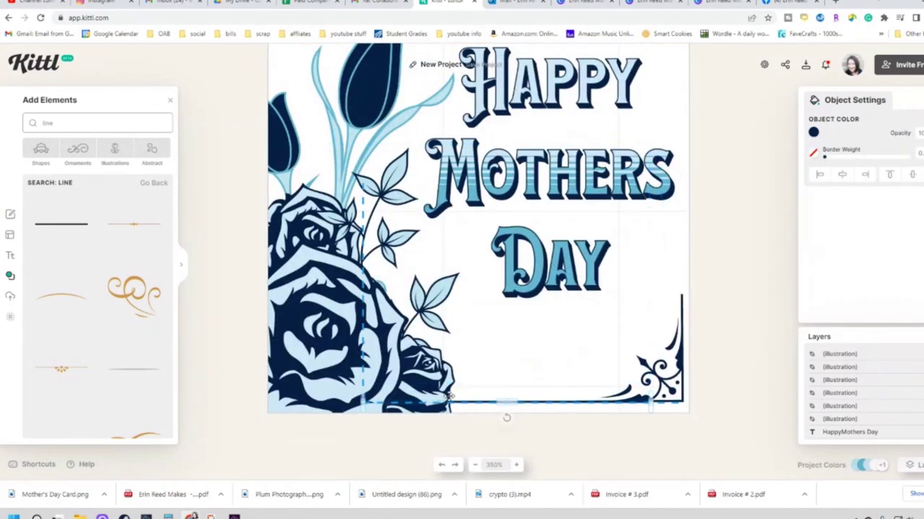
# Step: Align the bottom navy line with the lower edge of the lower-right corner ornament
pyautogui.click(494, 334)
pyautogui.click(512, 401)
pyautogui.scroll(4, 474, 377)
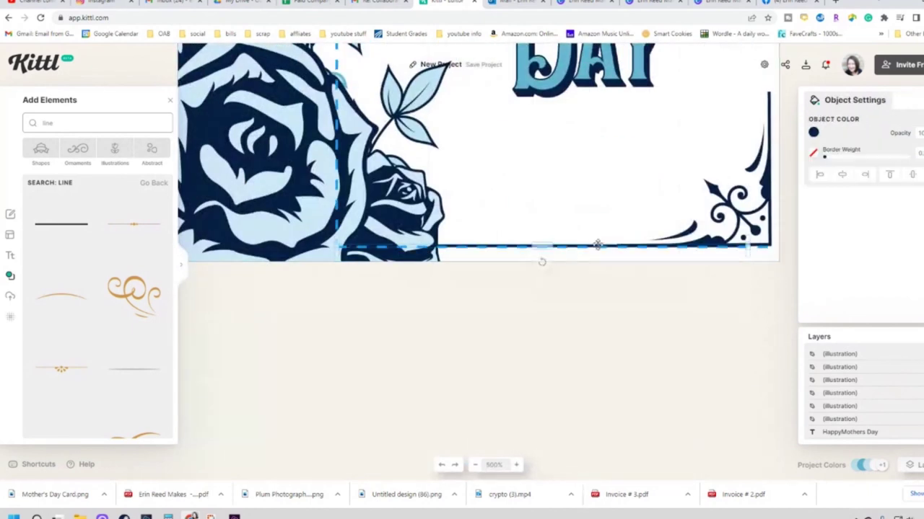
pyautogui.moveTo(597, 245); pyautogui.dragTo(601, 241)
pyautogui.moveTo(543, 246); pyautogui.dragTo(568, 246)
# Step: Paste another copy of the navy line and rotate it -90 degrees so it stands vertically
pyautogui.scroll(4, 522, 258)
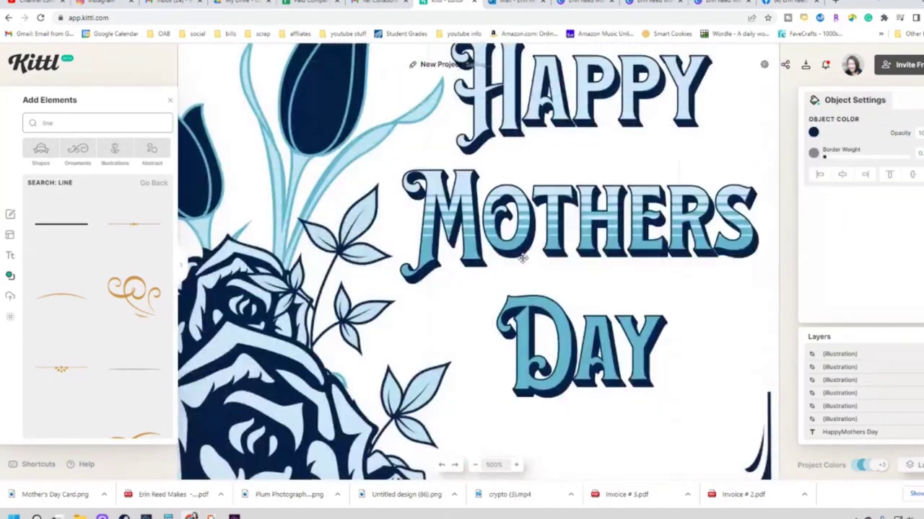
pyautogui.click(475, 466)
pyautogui.tripleClick(475, 465)
pyautogui.doubleClick(476, 466)
pyautogui.rightClick(437, 128)
pyautogui.click(462, 152)
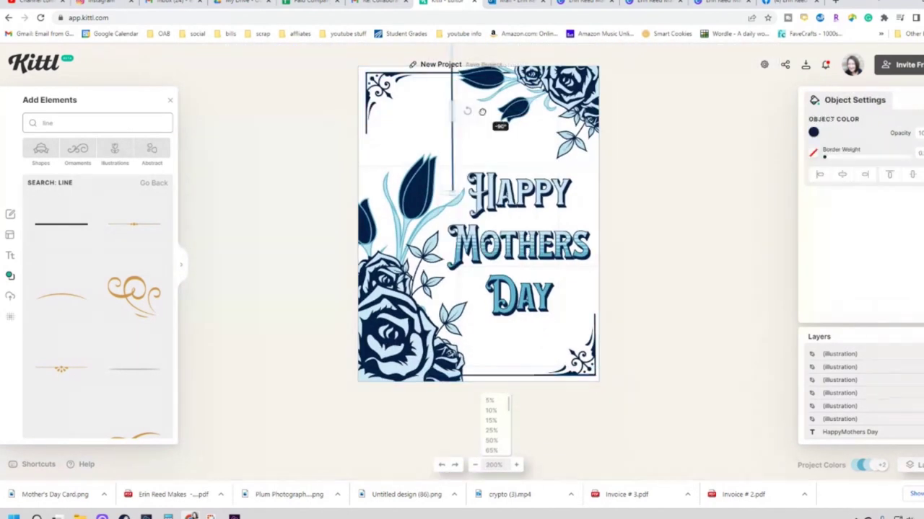
pyautogui.moveTo(482, 112); pyautogui.dragTo(481, 111)
pyautogui.rightClick(466, 110)
pyautogui.click(466, 111)
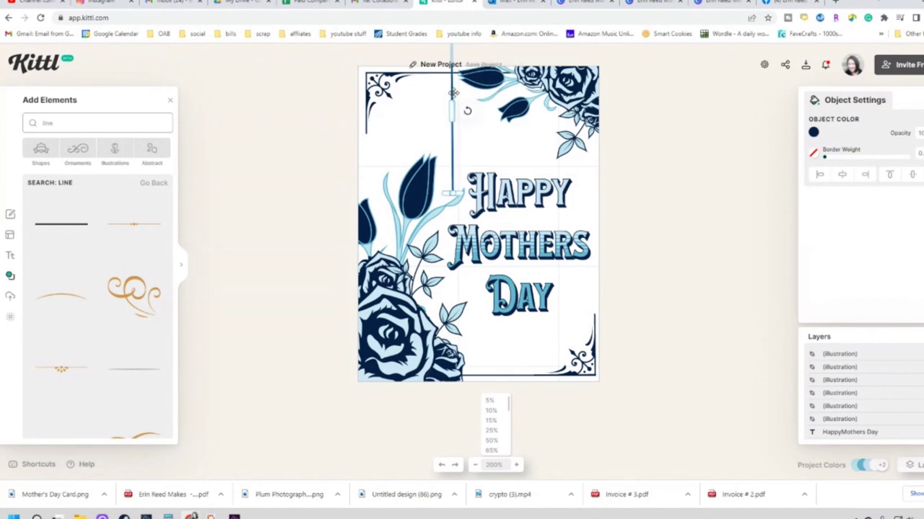
# Step: Place the vertical navy line along the card's left edge and extend it down to the rose cluster
pyautogui.click(424, 129)
pyautogui.moveTo(366, 164); pyautogui.dragTo(366, 134)
pyautogui.rightClick(366, 135)
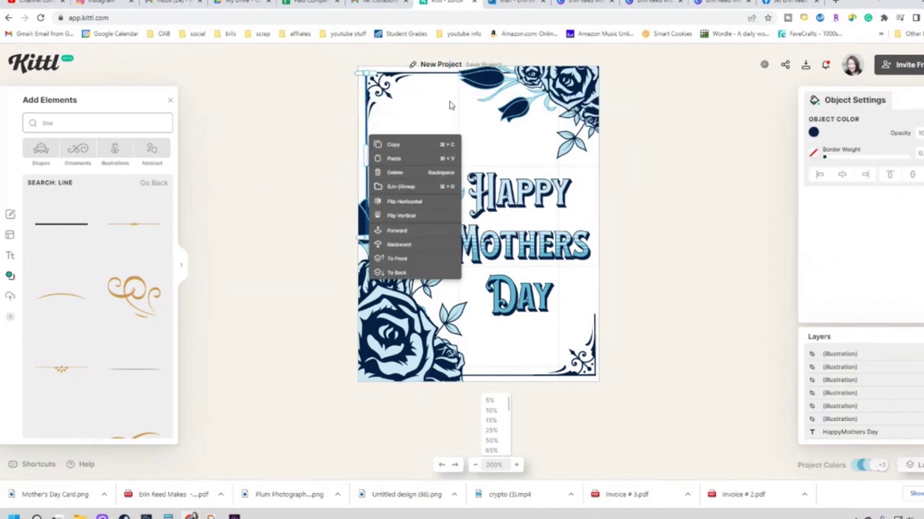
pyautogui.click(450, 103)
pyautogui.rightClick(366, 180)
pyautogui.click(390, 141)
pyautogui.click(366, 149)
pyautogui.moveTo(365, 237); pyautogui.dragTo(369, 311)
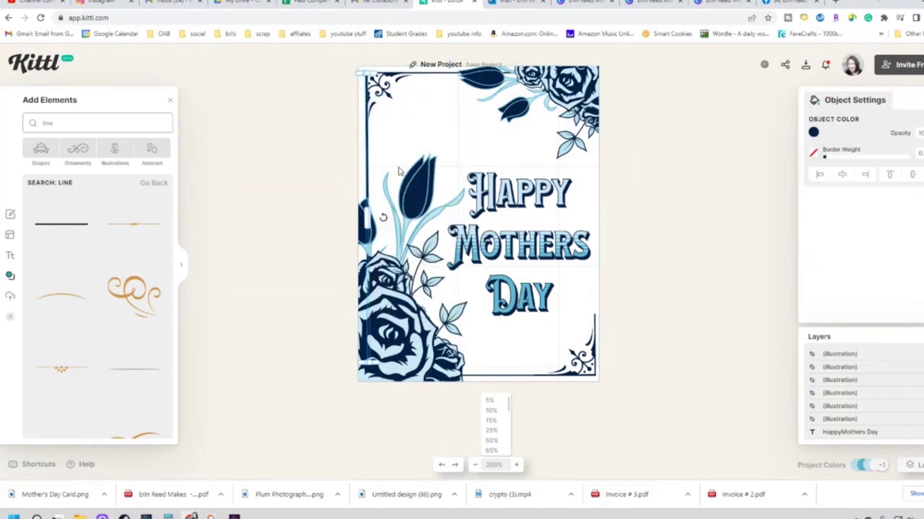
# Step: Duplicate the left vertical line and place the copy along the card's right edge to complete the border
pyautogui.click(428, 130)
pyautogui.rightClick(367, 145)
pyautogui.click(431, 122)
pyautogui.click(367, 141)
pyautogui.rightClick(367, 145)
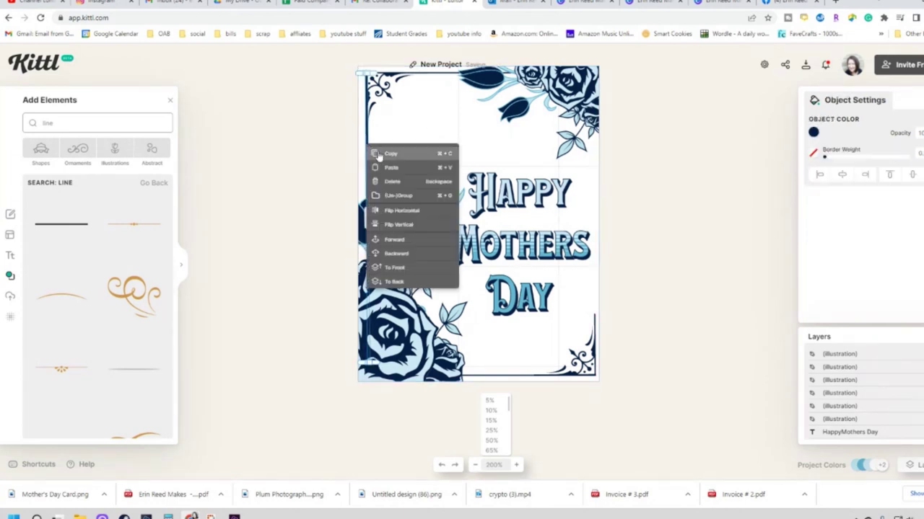
pyautogui.click(379, 154)
pyautogui.click(438, 121)
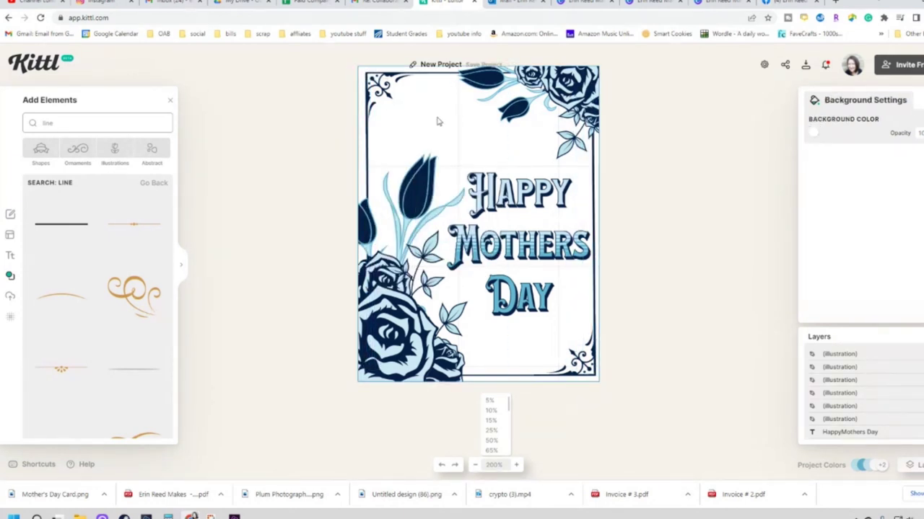
# Step: Adjust the tulip illustration in the lower-left flower cluster so it sits clear of the lettering
pyautogui.click(418, 184)
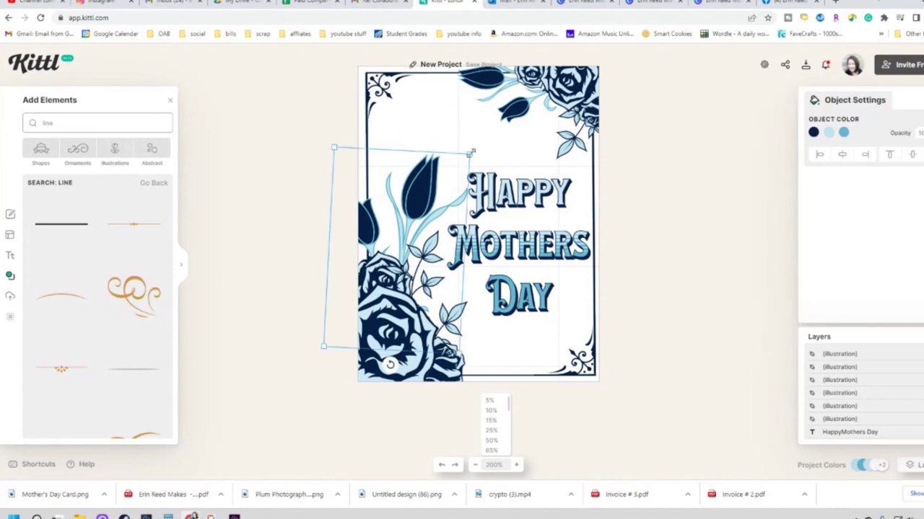
pyautogui.moveTo(472, 153); pyautogui.dragTo(416, 198)
pyautogui.click(406, 114)
# Step: Try a grunge texture over the whole card and undo it
pyautogui.click(11, 317)
pyautogui.scroll(-2, 76, 294)
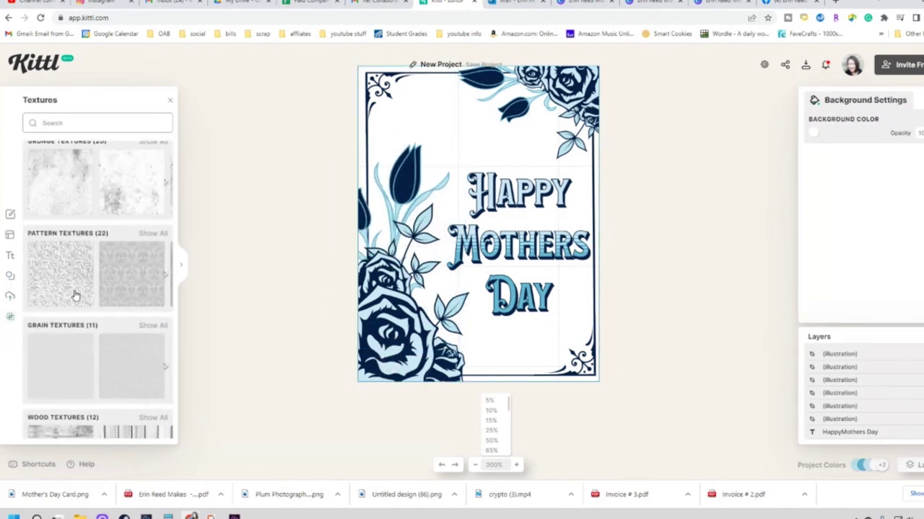
pyautogui.scroll(2, 76, 294)
pyautogui.click(119, 280)
pyautogui.click(835, 214)
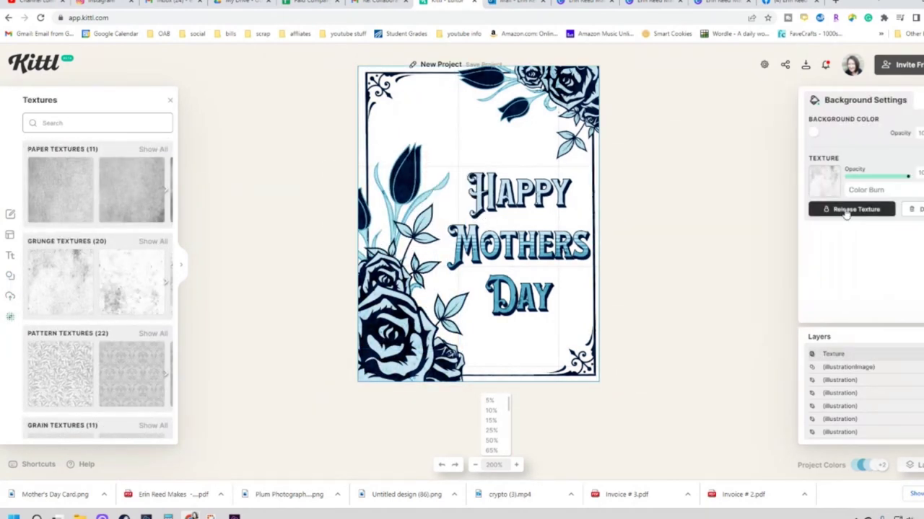
pyautogui.click(441, 466)
# Step: Apply the first paper texture to the card background and lower its opacity to about 15%
pyautogui.click(67, 188)
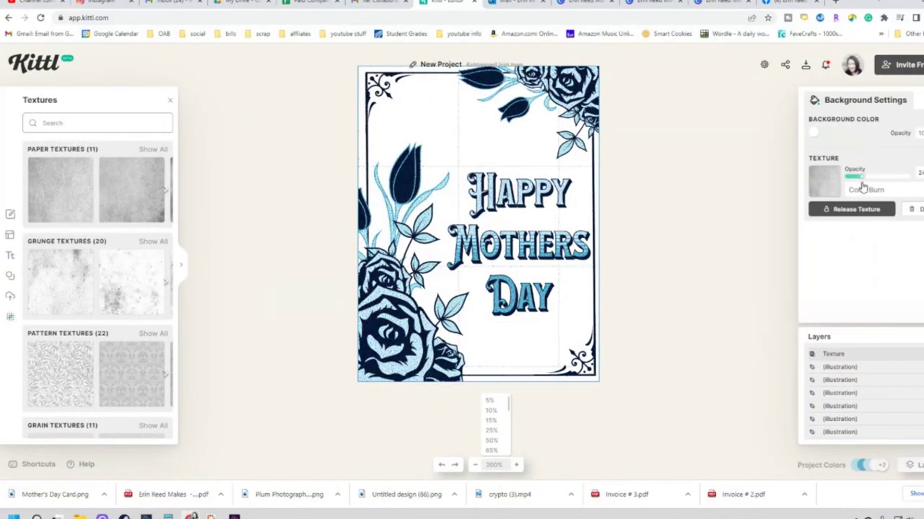
pyautogui.click(517, 467)
pyautogui.click(517, 467)
pyautogui.scroll(-5, 476, 400)
pyautogui.scroll(5, 477, 400)
pyautogui.click(475, 467)
pyautogui.click(476, 467)
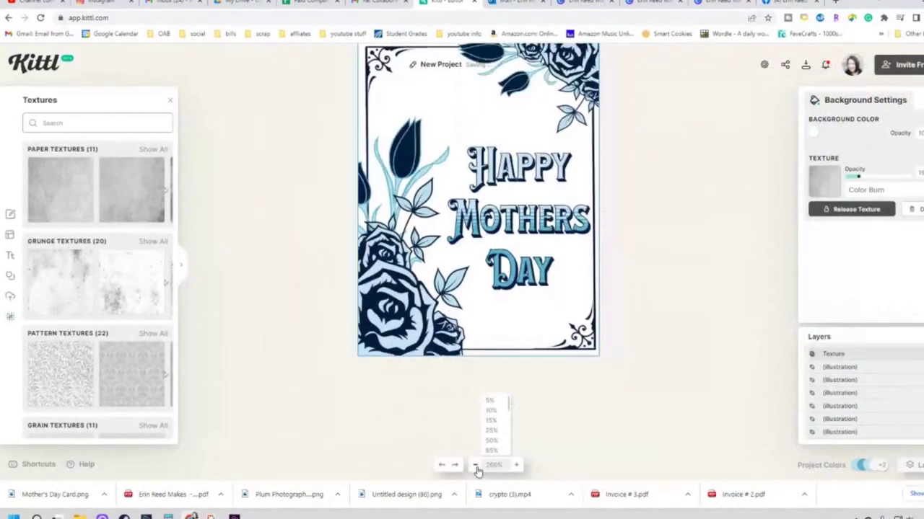
pyautogui.click(476, 467)
pyautogui.click(333, 221)
# Step: Look through the other textures and set the card texture's opacity to about 30%
pyautogui.click(517, 466)
pyautogui.rightClick(608, 332)
pyautogui.scroll(2, 666, 250)
pyautogui.scroll(-2, 666, 249)
pyautogui.scroll(-3, 109, 316)
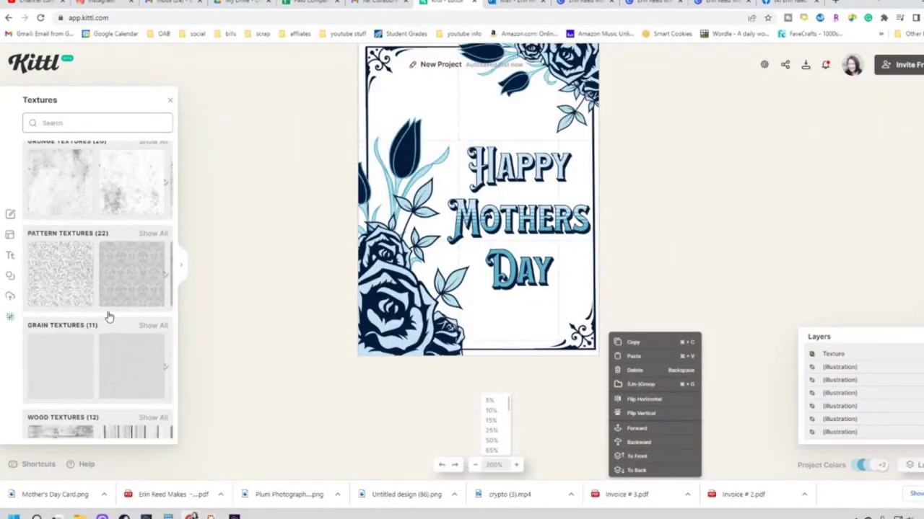
pyautogui.click(841, 309)
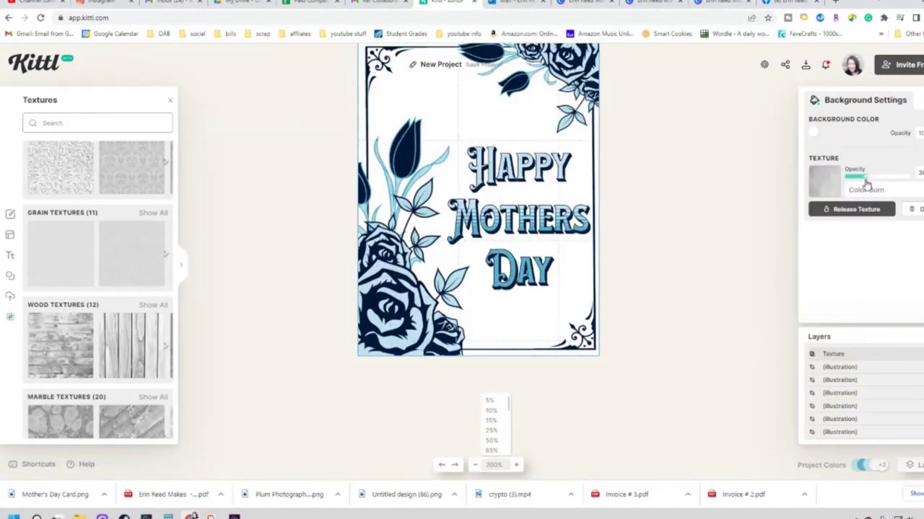
pyautogui.scroll(2, 697, 291)
pyautogui.click(697, 292)
pyautogui.scroll(3, 52, 218)
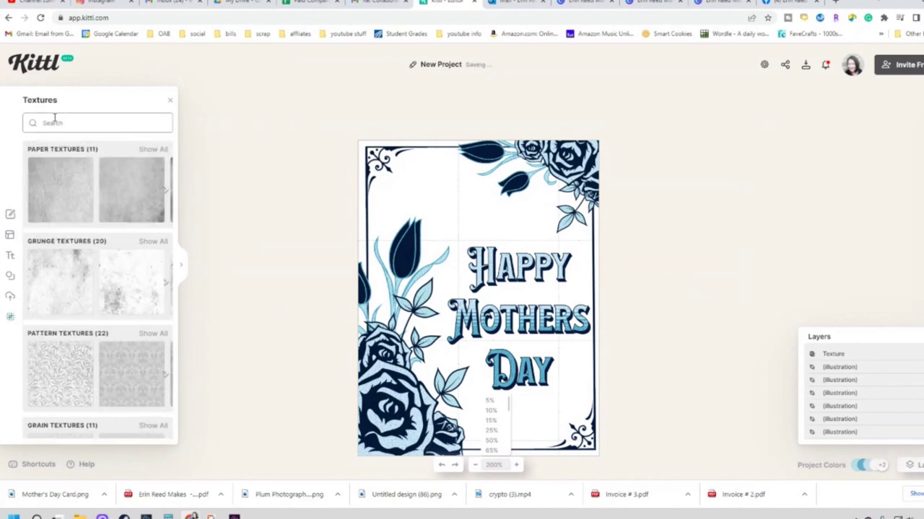
pyautogui.click(10, 235)
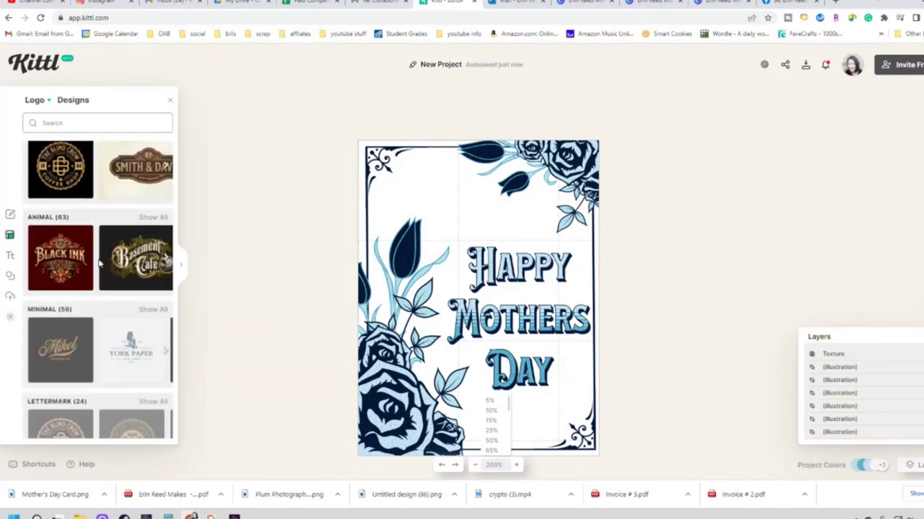
pyautogui.scroll(-2, 99, 263)
pyautogui.scroll(-2, 686, 366)
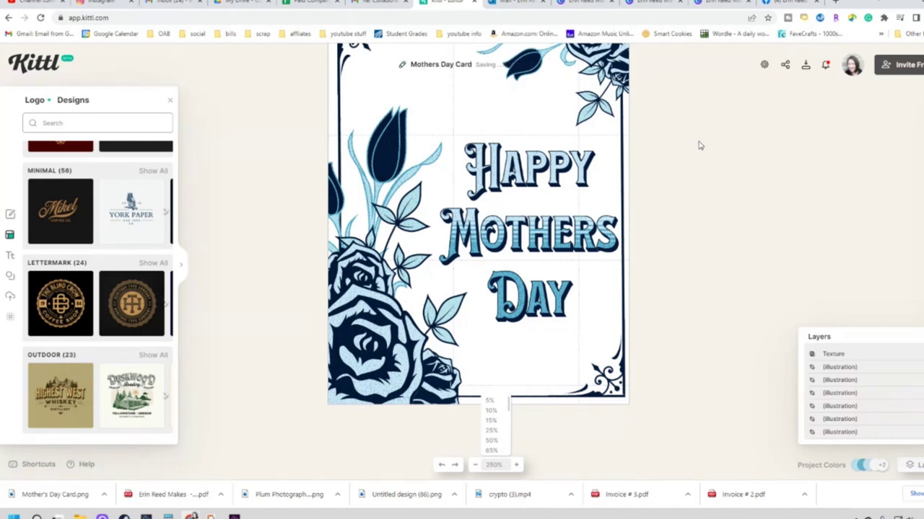
# Step: Download the Mothers Day Card as a PNG
pyautogui.click(806, 66)
pyautogui.click(697, 227)
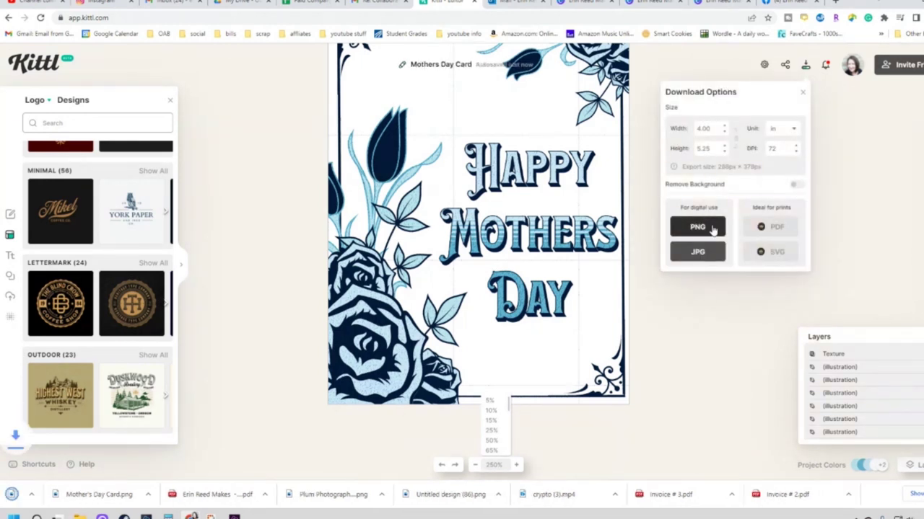
pyautogui.click(826, 67)
# Step: Replace the "Thank You!" lettering on the Thank You Spring floral template with "happy mothers day"
pyautogui.scroll(-1, 773, 199)
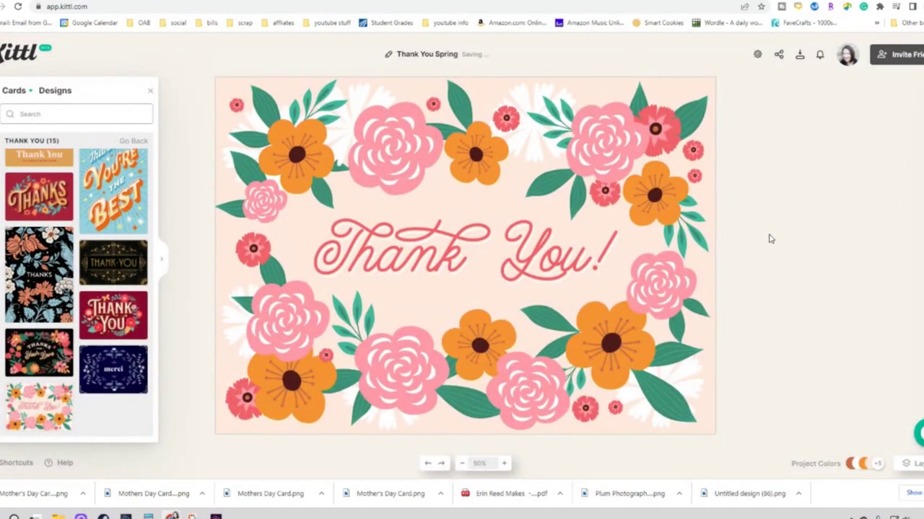
pyautogui.click(406, 235)
pyautogui.doubleClick(427, 263)
pyautogui.write('happy mothers day')
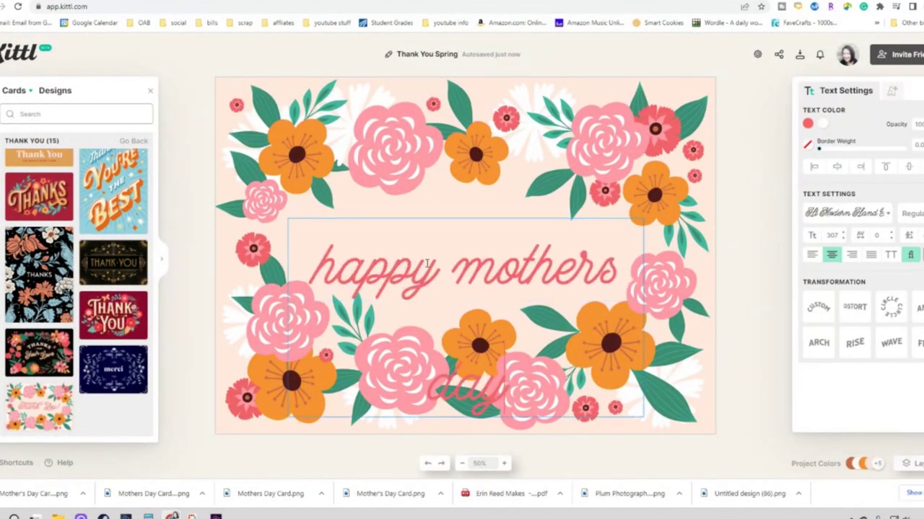
# Step: Change the greeting's font to Signmaster Pro and resize it to a single line across the card's center
pyautogui.click(869, 219)
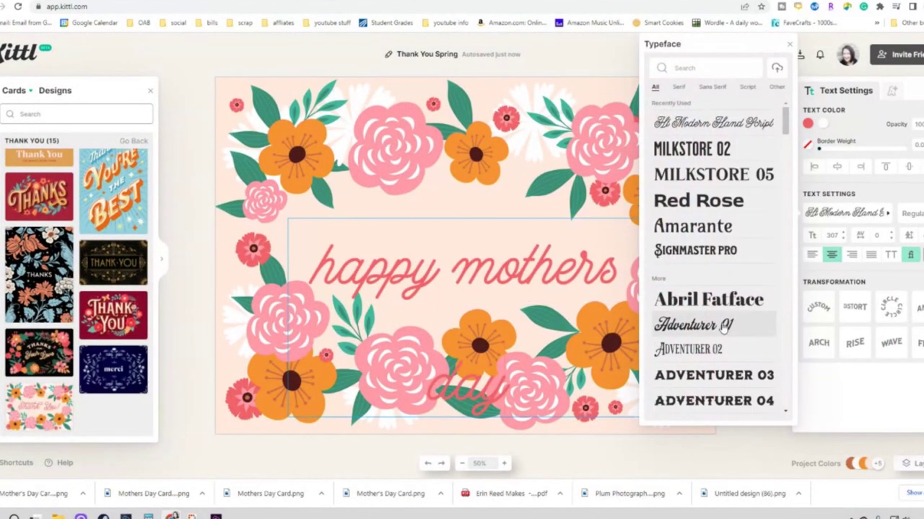
pyautogui.click(693, 250)
pyautogui.click(859, 375)
pyautogui.moveTo(466, 346); pyautogui.dragTo(462, 291)
pyautogui.moveTo(640, 419); pyautogui.dragTo(483, 306)
pyautogui.moveTo(482, 235); pyautogui.dragTo(662, 209)
pyautogui.moveTo(473, 185); pyautogui.dragTo(465, 247)
pyautogui.moveTo(276, 229); pyautogui.dragTo(244, 226)
# Step: Break the greeting into two lines after "HAPPY" and tighten the line spacing
pyautogui.doubleClick(393, 241)
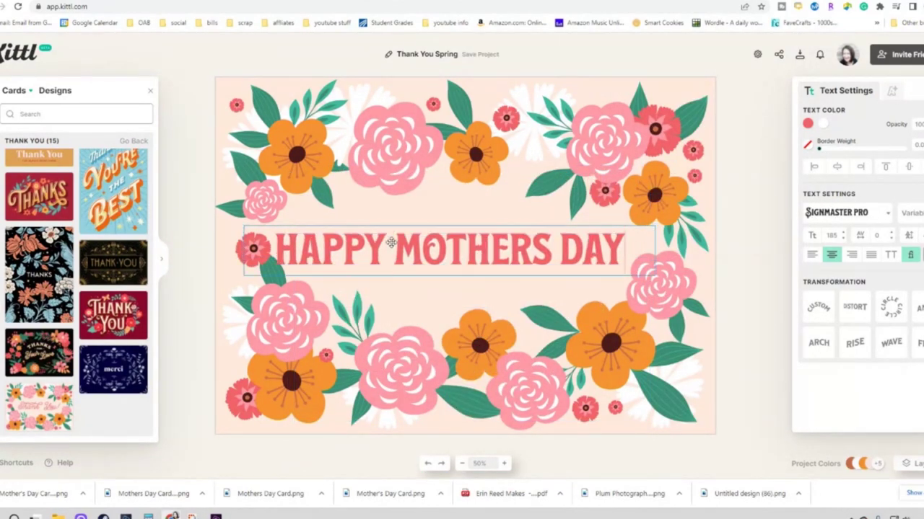
pyautogui.click(392, 246)
pyautogui.press('BackSpace')
pyautogui.press('Return')
pyautogui.click(461, 253)
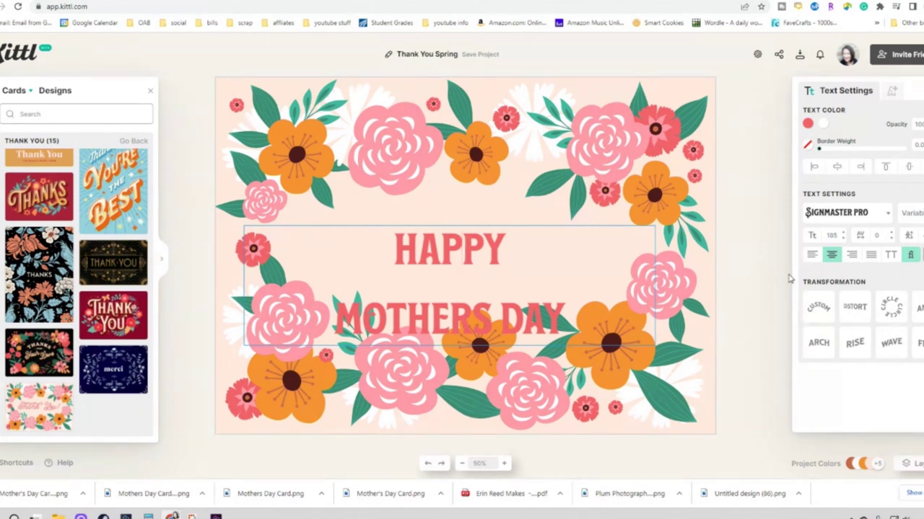
pyautogui.click(923, 238)
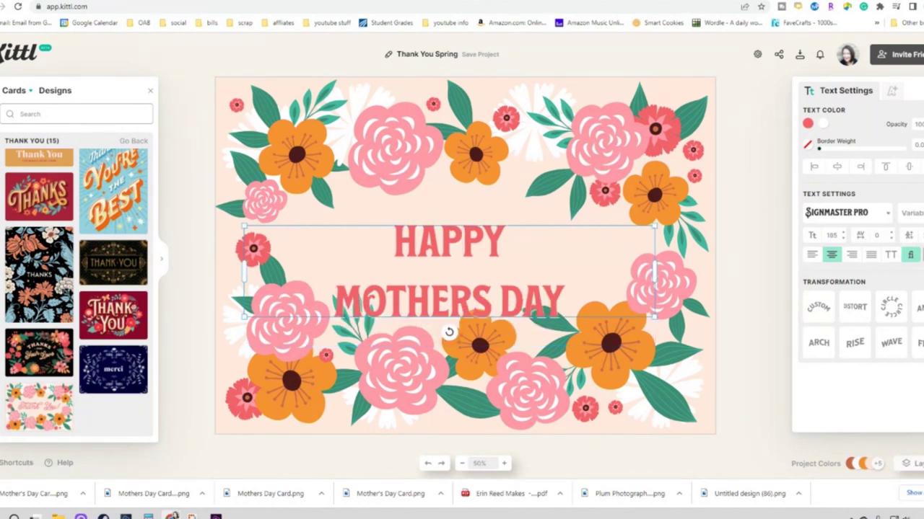
# Step: Enlarge the two-line greeting and center it in the open space between the flowers
pyautogui.moveTo(655, 226); pyautogui.dragTo(844, 187)
pyautogui.moveTo(534, 246); pyautogui.dragTo(447, 248)
pyautogui.moveTo(158, 298); pyautogui.dragTo(233, 286)
pyautogui.moveTo(498, 242); pyautogui.dragTo(469, 247)
pyautogui.click(749, 348)
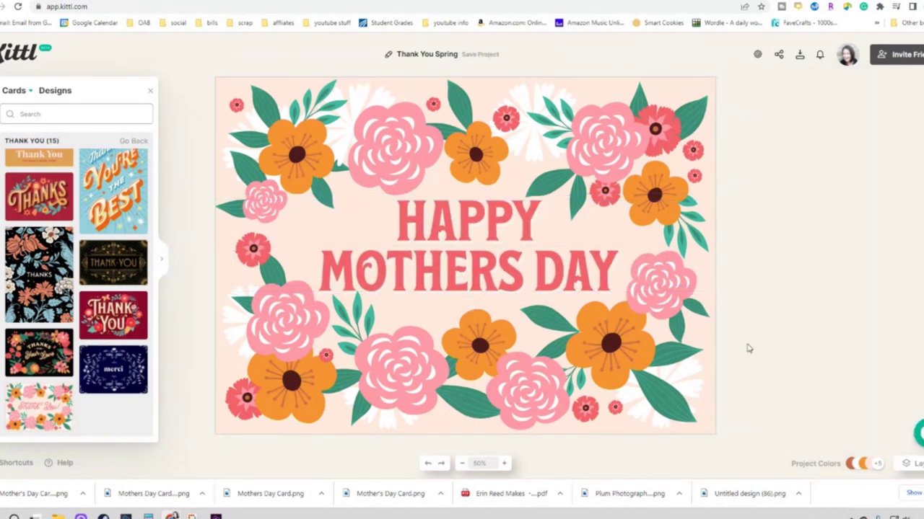
# Step: Apply the first pattern texture to the floral card background and lower its opacity to about 79%
pyautogui.click(0, 303)
pyautogui.moveTo(39, 370); pyautogui.dragTo(349, 304)
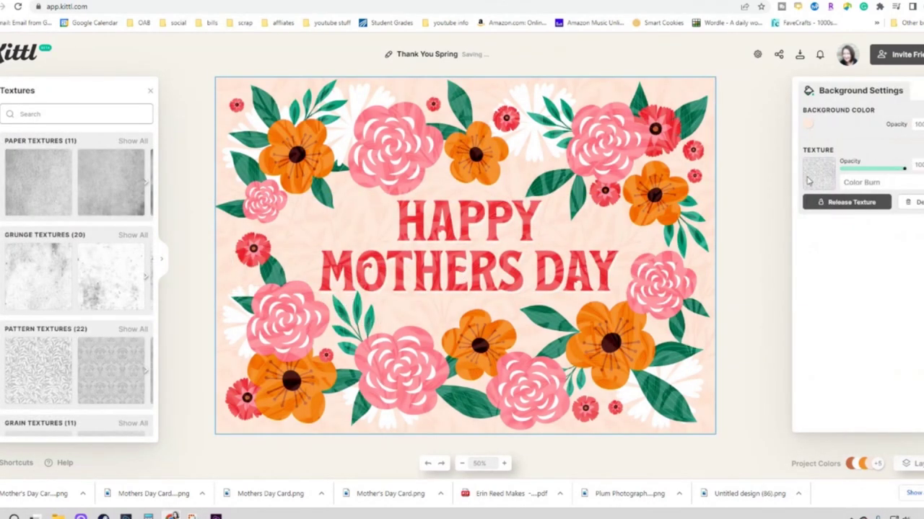
pyautogui.click(868, 168)
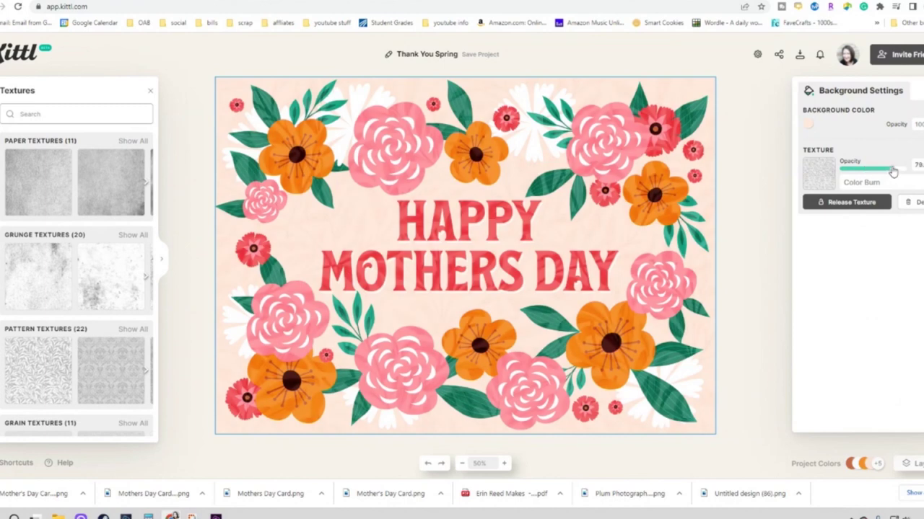
# Step: Try a different texture from further down the library and undo it
pyautogui.scroll(-5, 118, 339)
pyautogui.click(117, 321)
pyautogui.click(428, 464)
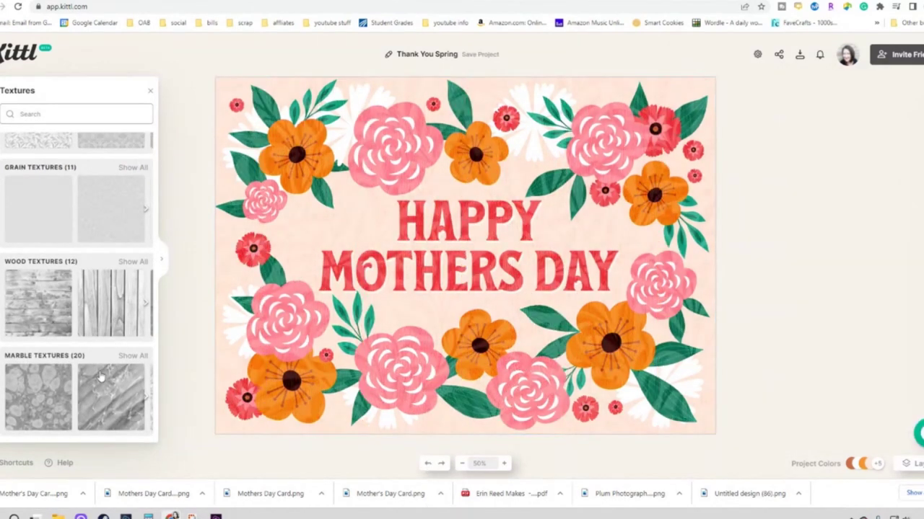
# Step: Apply the first brick texture to the card at about 30% opacity and show the layer list
pyautogui.scroll(-3, 101, 376)
pyautogui.moveTo(38, 394); pyautogui.dragTo(318, 311)
pyautogui.moveTo(905, 169); pyautogui.dragTo(860, 181)
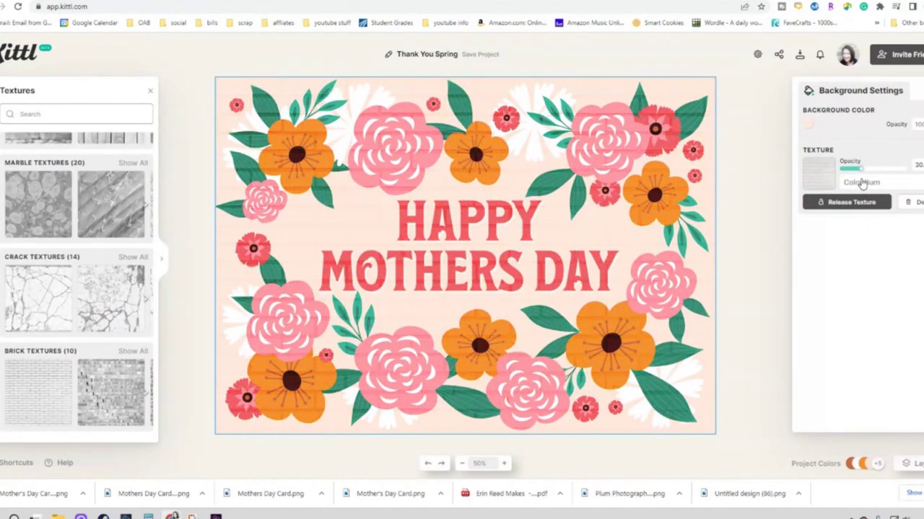
pyautogui.click(911, 466)
pyautogui.click(773, 445)
# Step: Show all pattern textures and apply one of them to the card background
pyautogui.scroll(4, 61, 243)
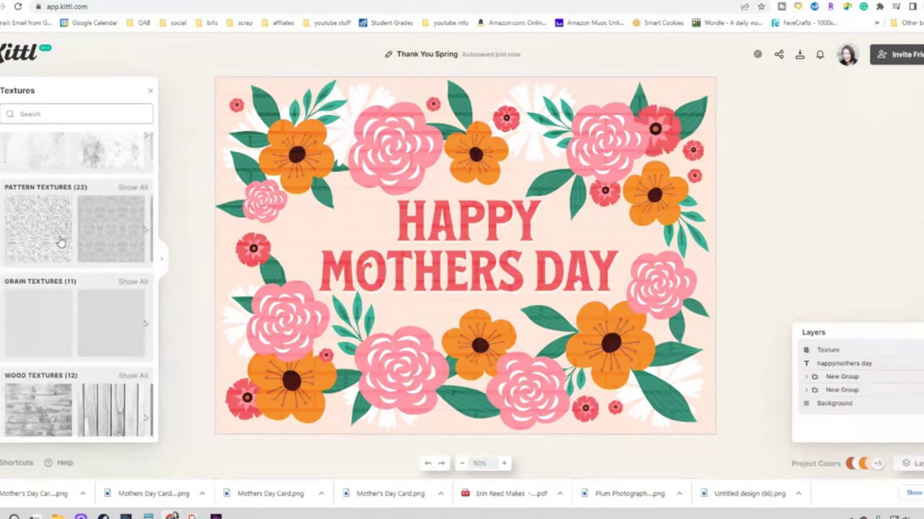
pyautogui.click(133, 187)
pyautogui.moveTo(133, 256); pyautogui.dragTo(397, 328)
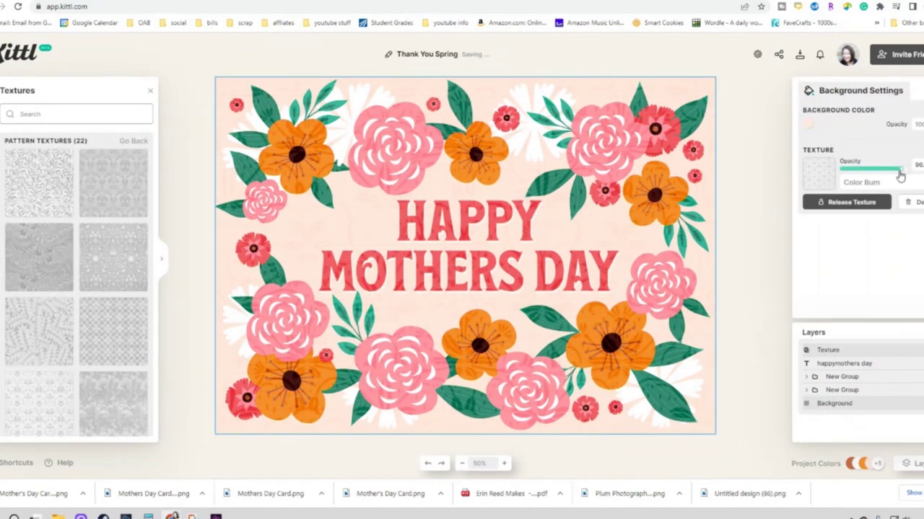
# Step: Try several blend modes for the pattern texture and set it to Soft Light at about 85% opacity
pyautogui.click(856, 223)
pyautogui.click(882, 186)
pyautogui.click(864, 231)
pyautogui.click(875, 185)
pyautogui.click(865, 242)
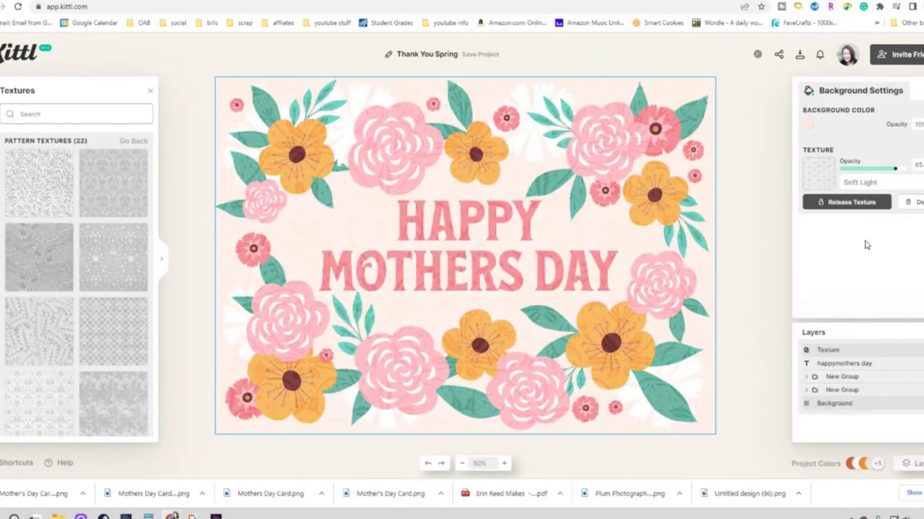
# Step: Compare blend modes for the background's pattern texture, keep Soft Light and set the texture opacity to about 60%
pyautogui.click(860, 211)
pyautogui.click(868, 183)
pyautogui.click(858, 201)
pyautogui.click(869, 184)
pyautogui.click(862, 242)
pyautogui.moveTo(898, 176); pyautogui.dragTo(880, 185)
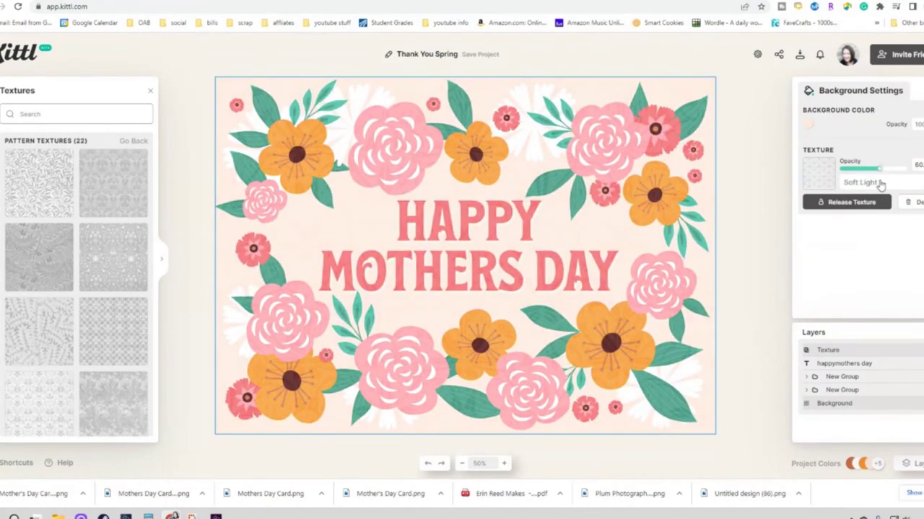
pyautogui.click(765, 224)
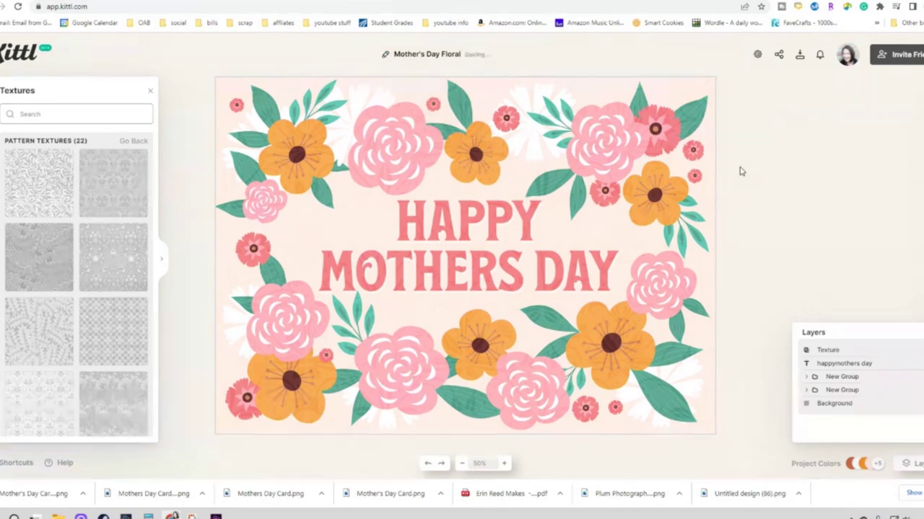
# Step: Start publishing the design to the community, naming it "Mother's Day" and choosing the Cards category
pyautogui.click(779, 56)
pyautogui.click(635, 206)
pyautogui.click(730, 315)
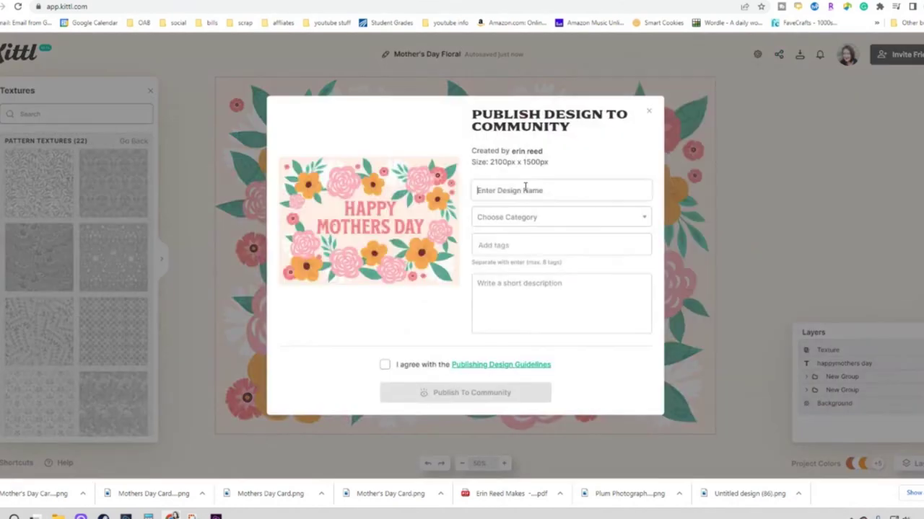
pyautogui.write("Mother's Day")
pyautogui.click(555, 216)
pyautogui.click(498, 242)
# Step: Add the tag "mothers day", agree to the publishing guidelines and publish the design to the community
pyautogui.click(505, 245)
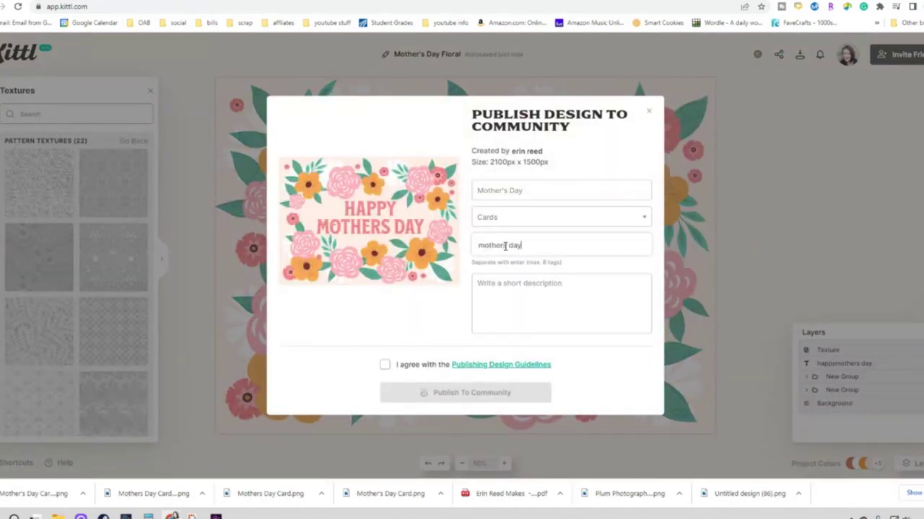
pyautogui.write('mothers day')
pyautogui.press('Return')
pyautogui.click(385, 364)
pyautogui.click(465, 392)
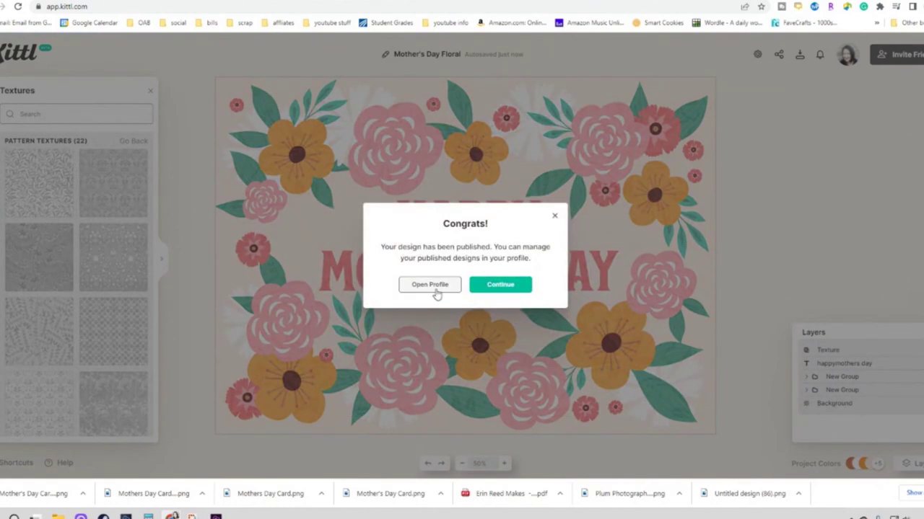
# Step: Go to the profile's published designs and open the floral Happy Mothers Day card in the editor
pyautogui.click(430, 286)
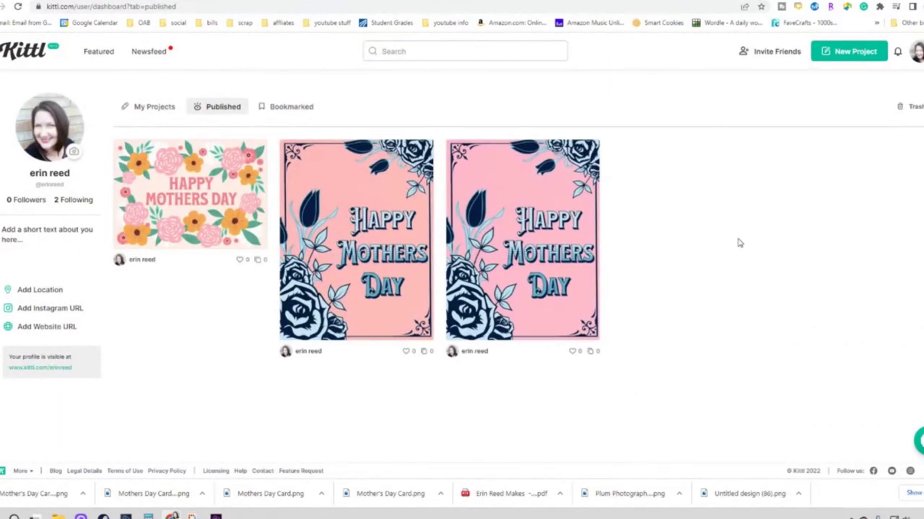
pyautogui.click(190, 194)
pyautogui.click(479, 124)
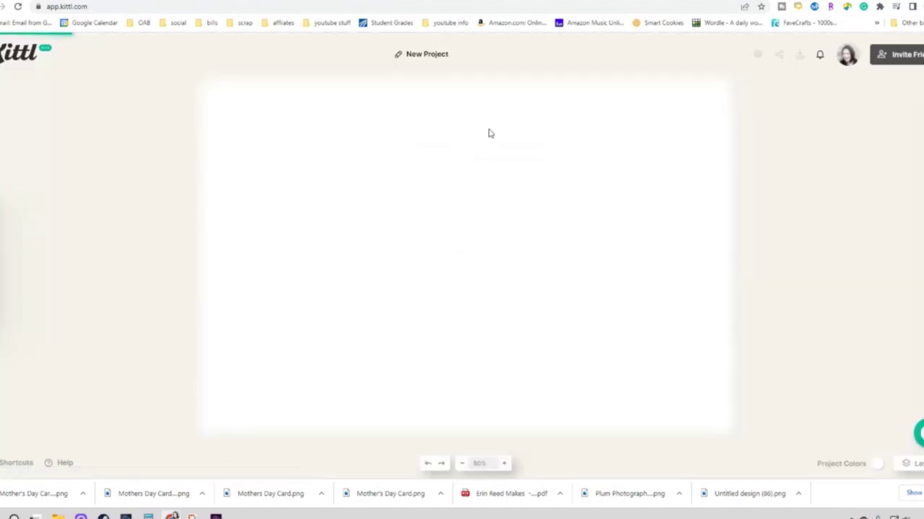
# Step: Download the floral Mother's Day card as a PNG and close the download options
pyautogui.click(800, 56)
pyautogui.rightClick(800, 59)
pyautogui.click(800, 56)
pyautogui.click(799, 56)
pyautogui.click(700, 221)
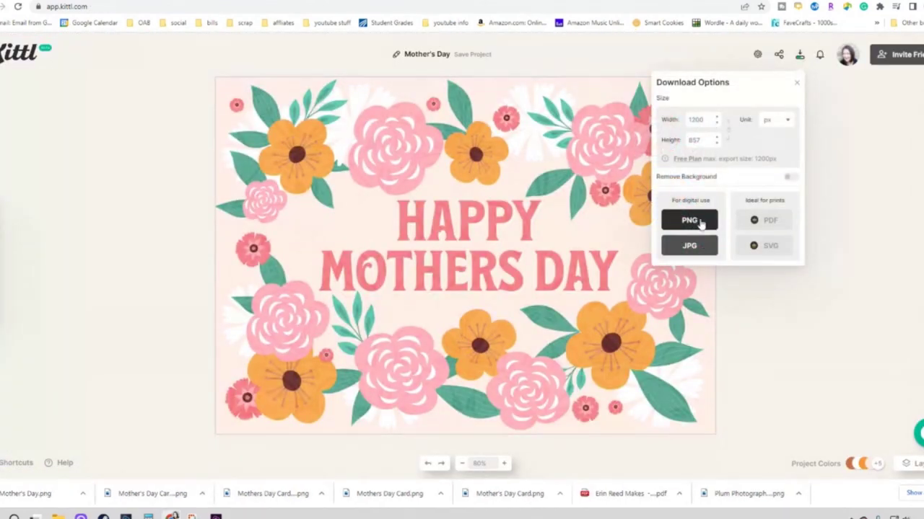
pyautogui.click(890, 223)
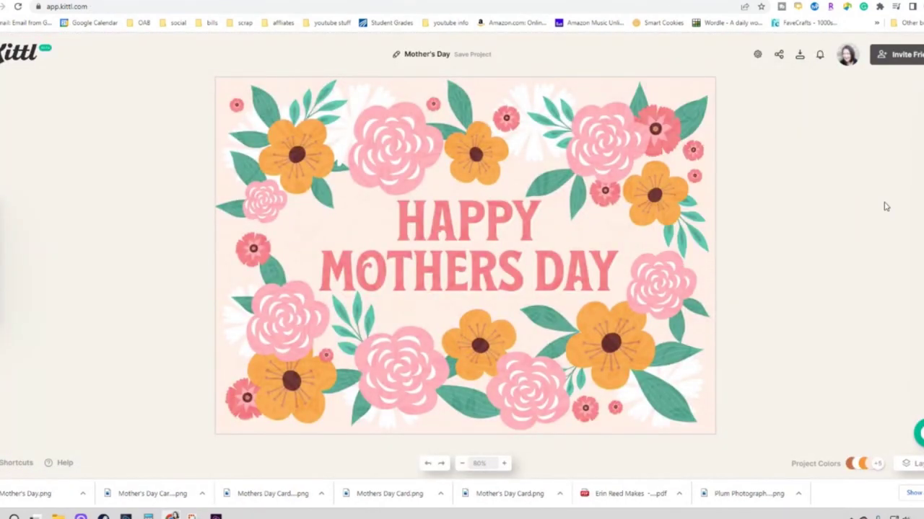